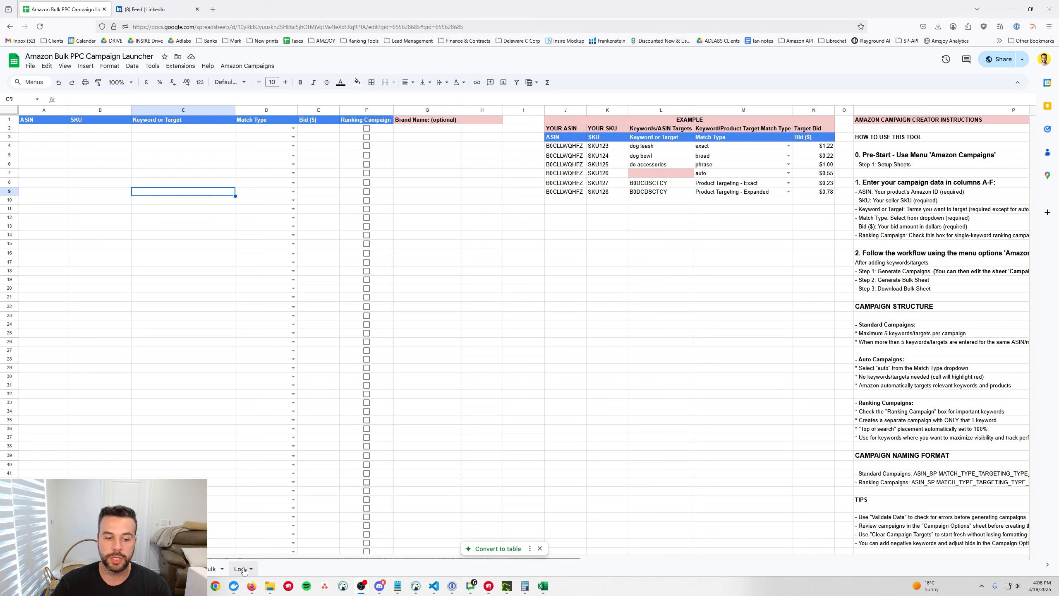
Look over the campaign workflow menu, the example rows and row 2's match type choices
{"action": "left_click", "coordinate": [262, 68]}
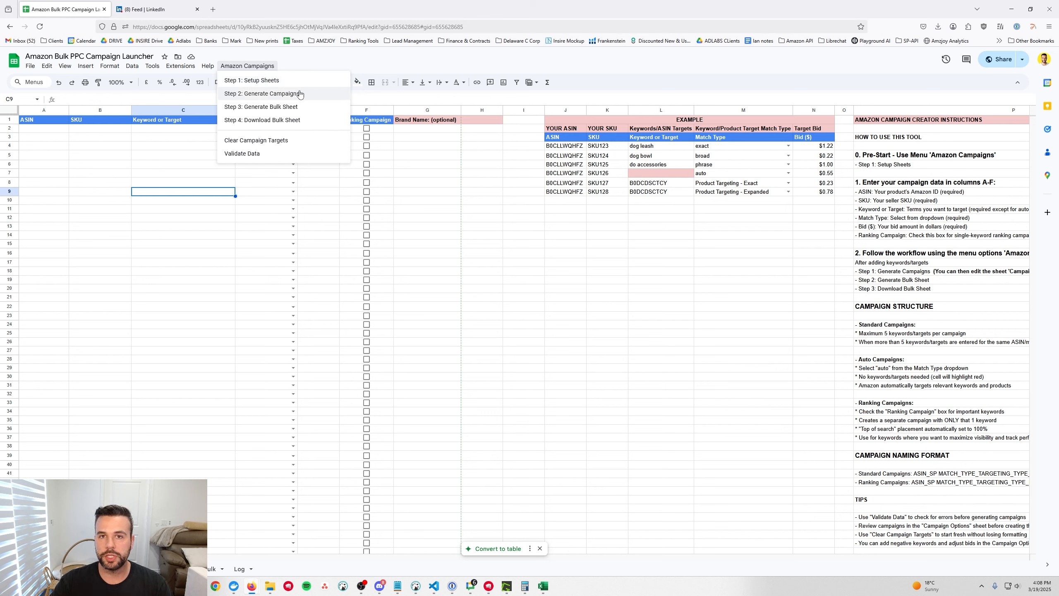
{"action": "left_click", "coordinate": [103, 157]}
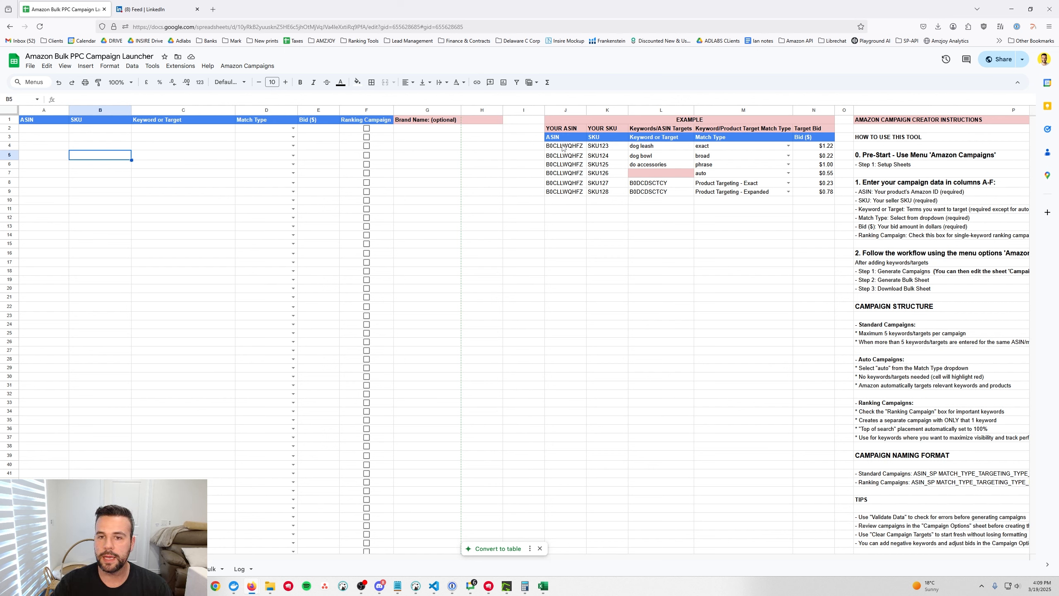
{"action": "left_click_drag", "start_coordinate": [561, 149], "coordinate": [816, 196]}
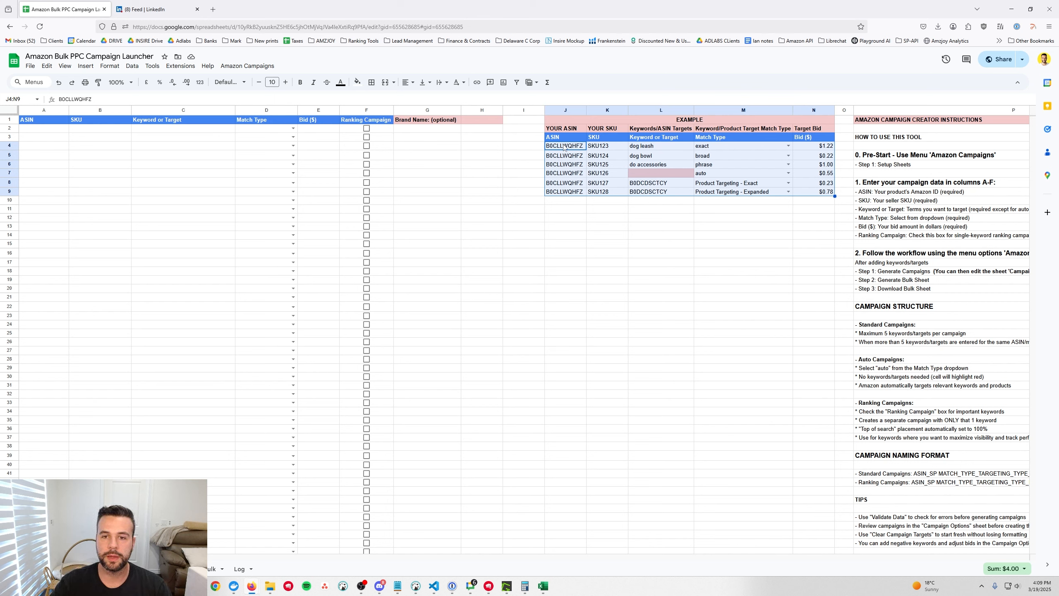
{"action": "left_click_drag", "start_coordinate": [564, 147], "coordinate": [816, 147]}
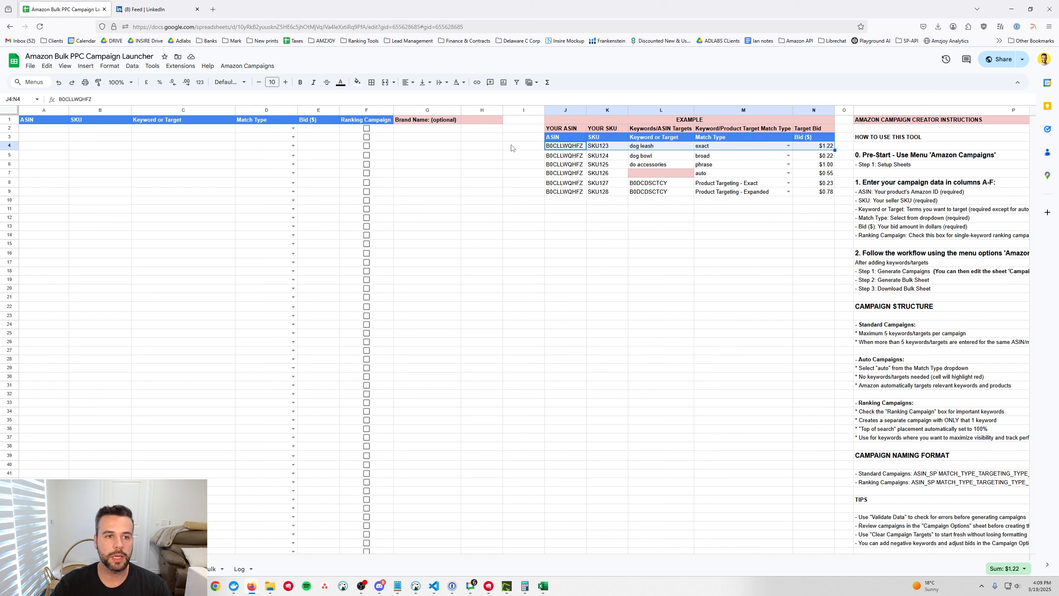
{"action": "left_click", "coordinate": [39, 131]}
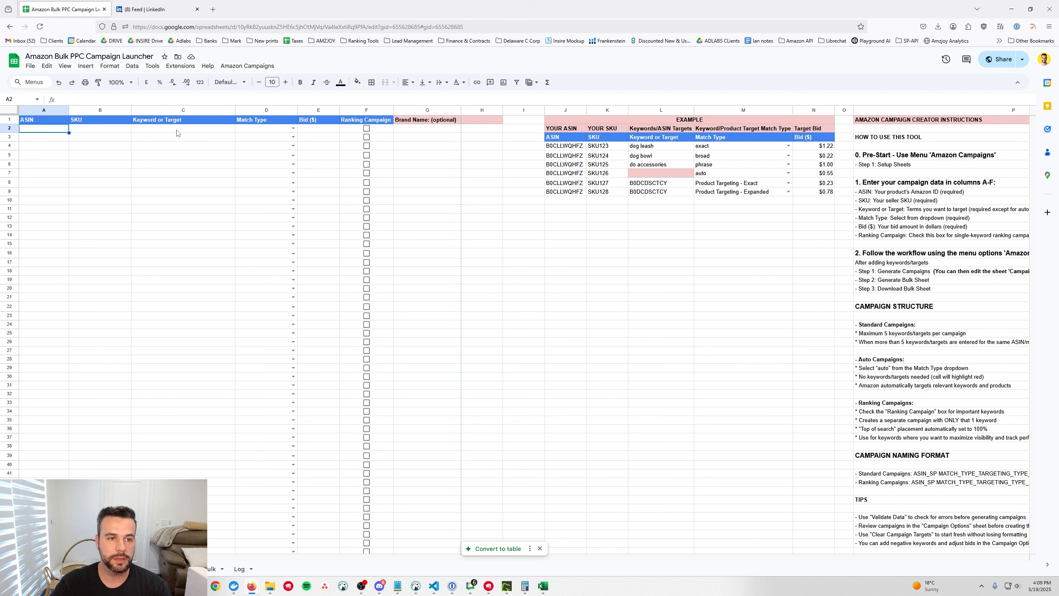
{"action": "left_click", "coordinate": [294, 128]}
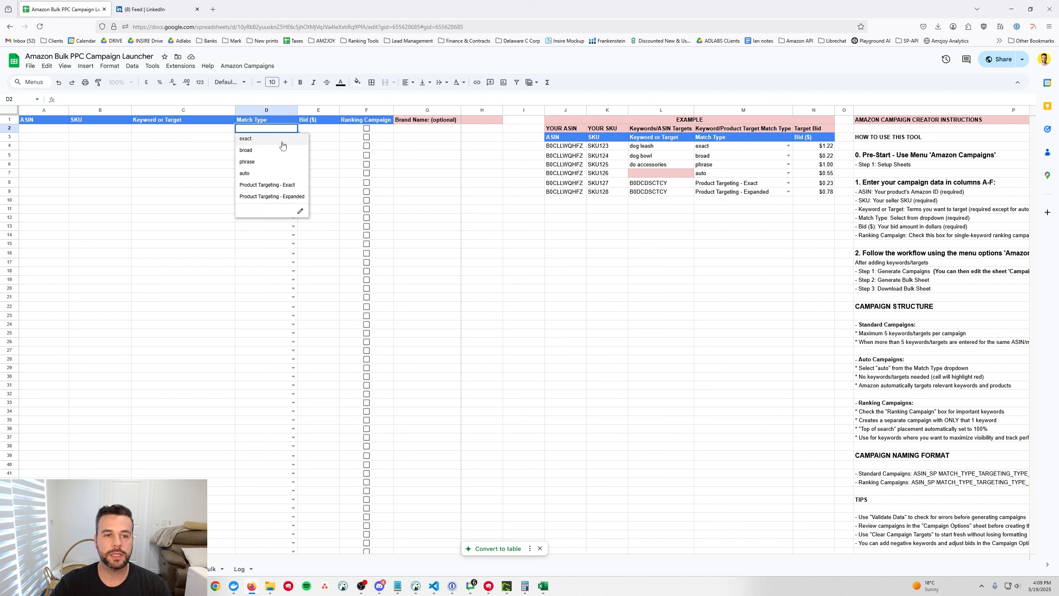
{"action": "left_click", "coordinate": [322, 133]}
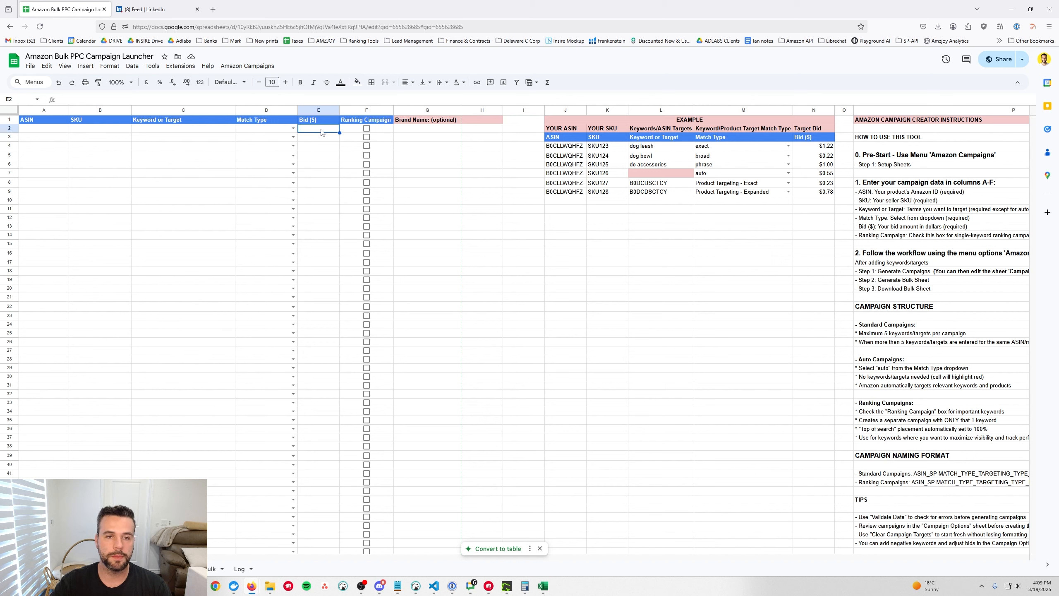
Copy the dog leash example row (SKU123, exact, $1.22) into row 2 at A2
{"action": "left_click_drag", "start_coordinate": [555, 146], "coordinate": [814, 152]}
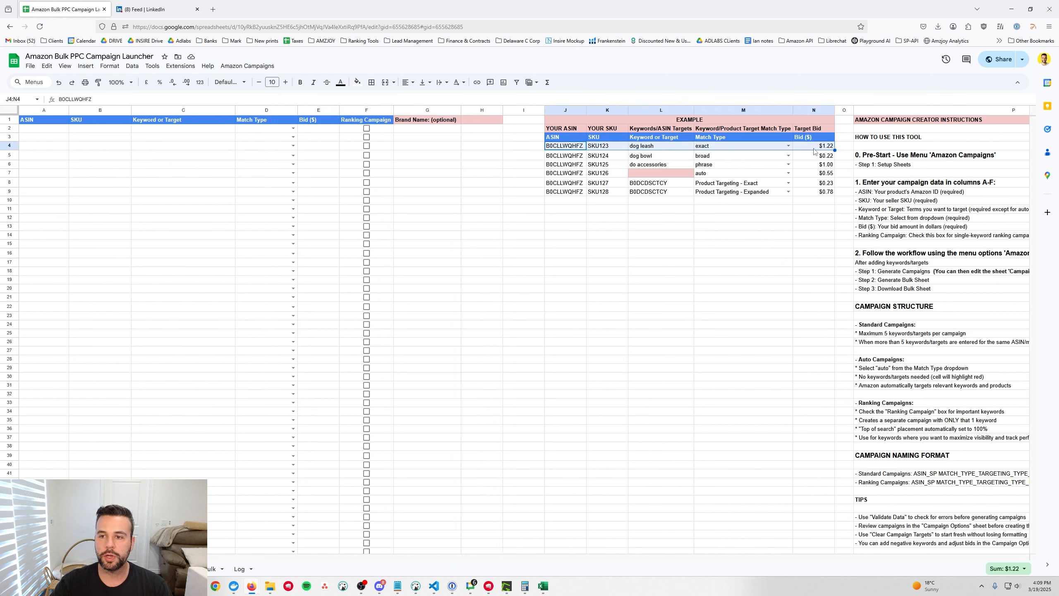
{"action": "key", "text": "ctrl+c"}
{"action": "left_click", "coordinate": [54, 129]}
{"action": "key", "text": "ctrl+v"}
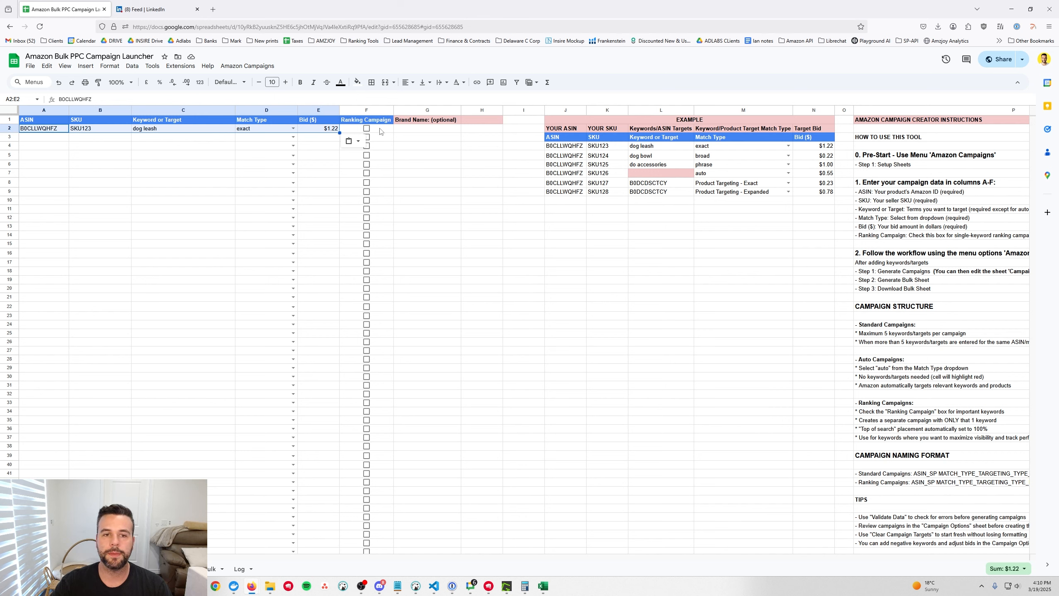
Copy row 2's ASIN, dog leash keyword and exact match type into rows 3 to 7
{"action": "left_click", "coordinate": [368, 129]}
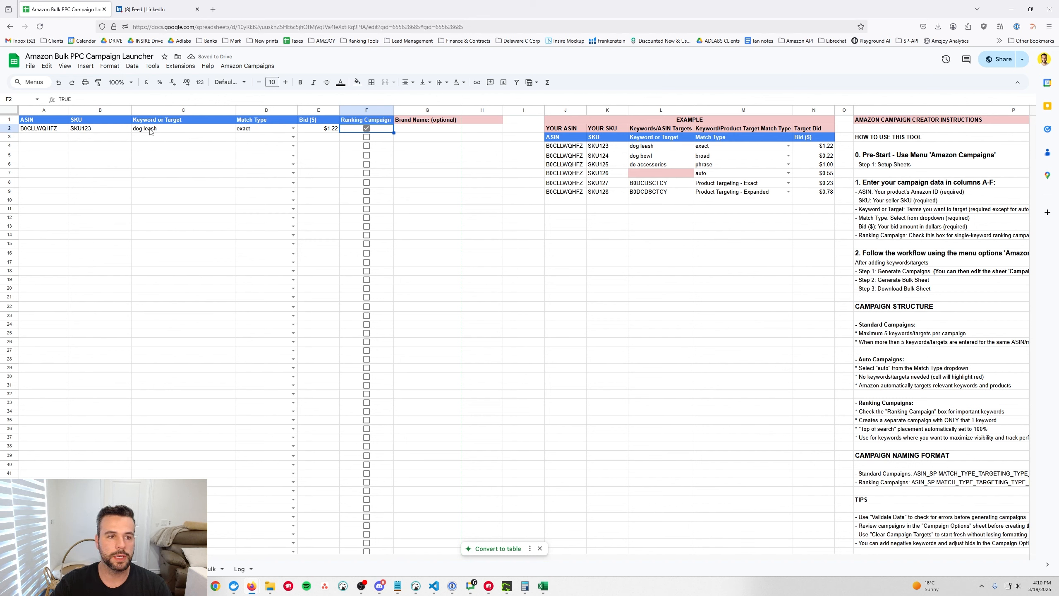
{"action": "left_click_drag", "start_coordinate": [151, 129], "coordinate": [241, 132]}
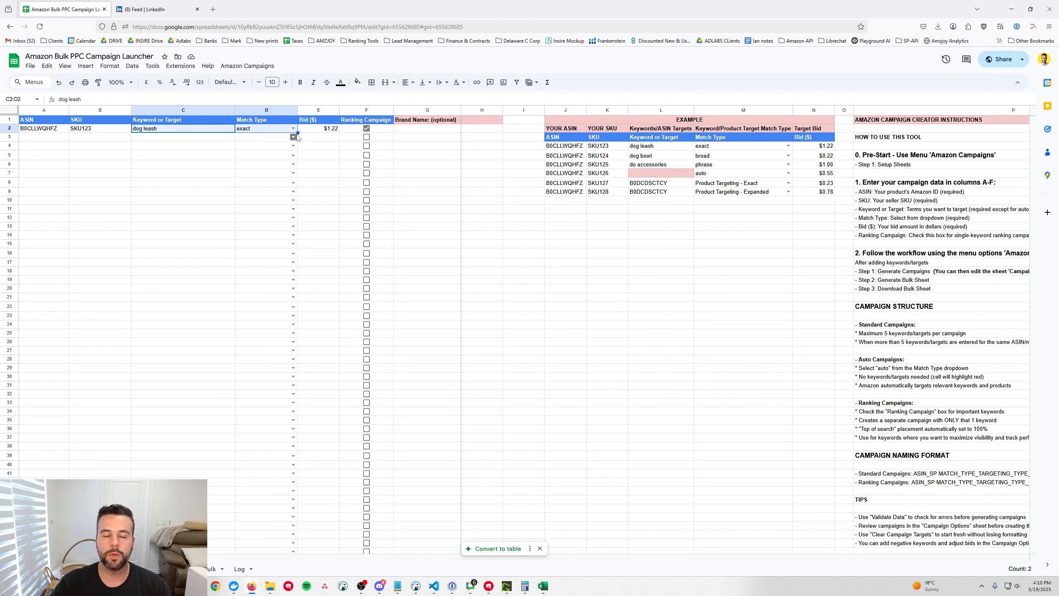
{"action": "left_click", "coordinate": [367, 129]}
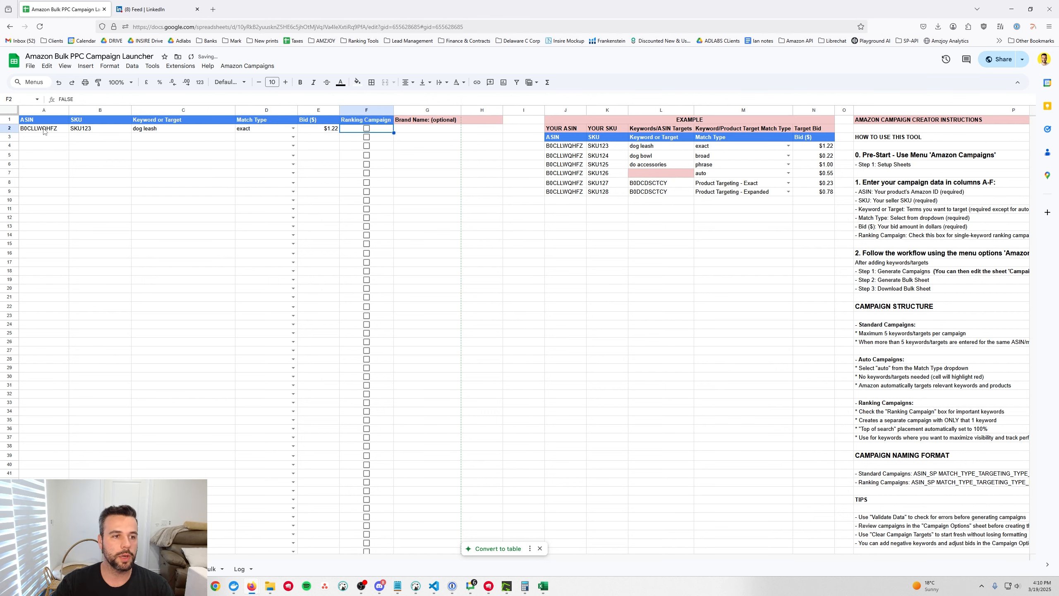
{"action": "left_click_drag", "start_coordinate": [44, 131], "coordinate": [267, 128]}
{"action": "key", "text": "ctrl+c"}
{"action": "left_click", "coordinate": [37, 140]}
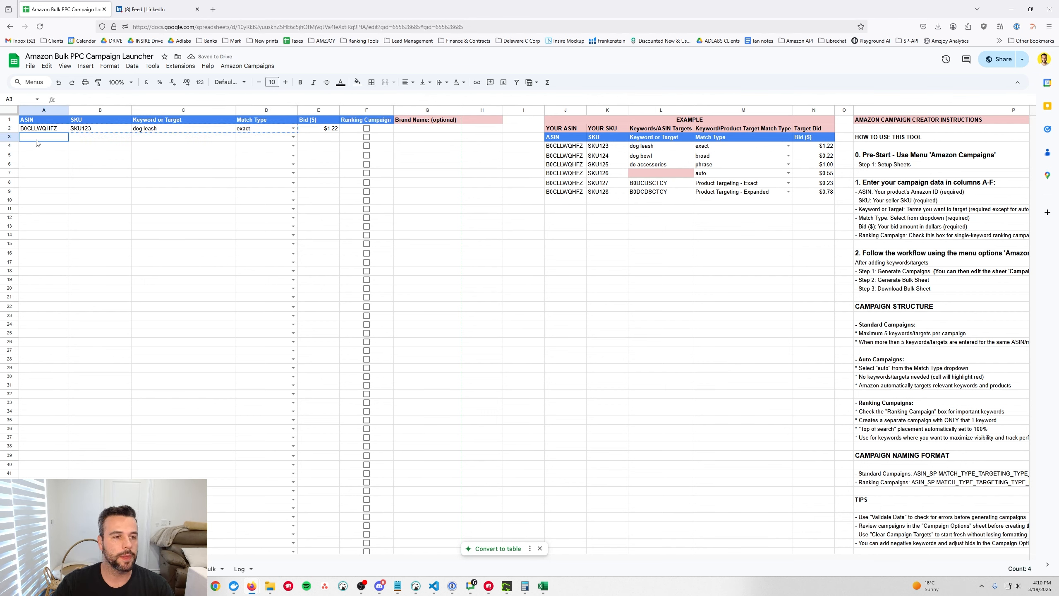
{"action": "mouse_move", "coordinate": [37, 142]}
{"action": "left_mouse_down"}
{"action": "mouse_move", "coordinate": [183, 147]}
{"action": "mouse_move", "coordinate": [273, 179]}
{"action": "left_mouse_up"}
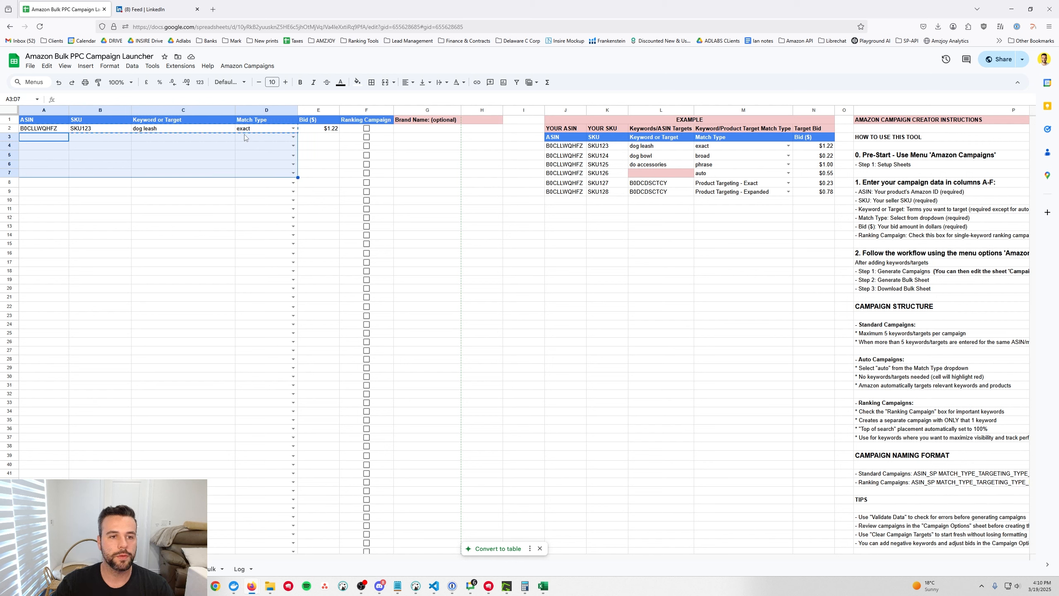
{"action": "key", "text": "ctrl+v"}
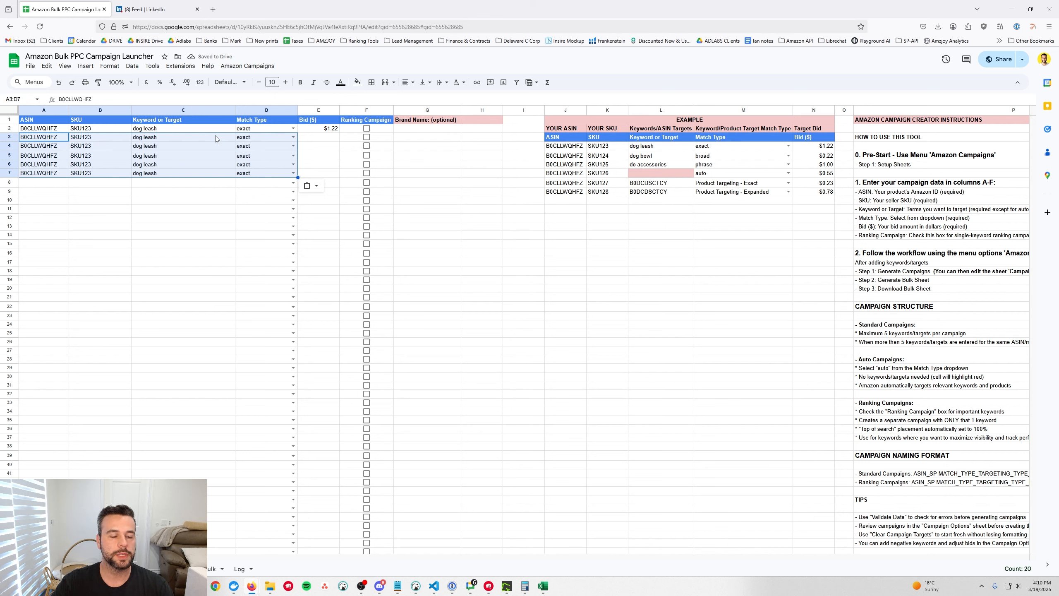
Fill the $1.22 bid from row 2 down into rows 3 to 7
{"action": "left_click_drag", "start_coordinate": [160, 130], "coordinate": [158, 178]}
{"action": "left_click_drag", "start_coordinate": [251, 132], "coordinate": [246, 179]}
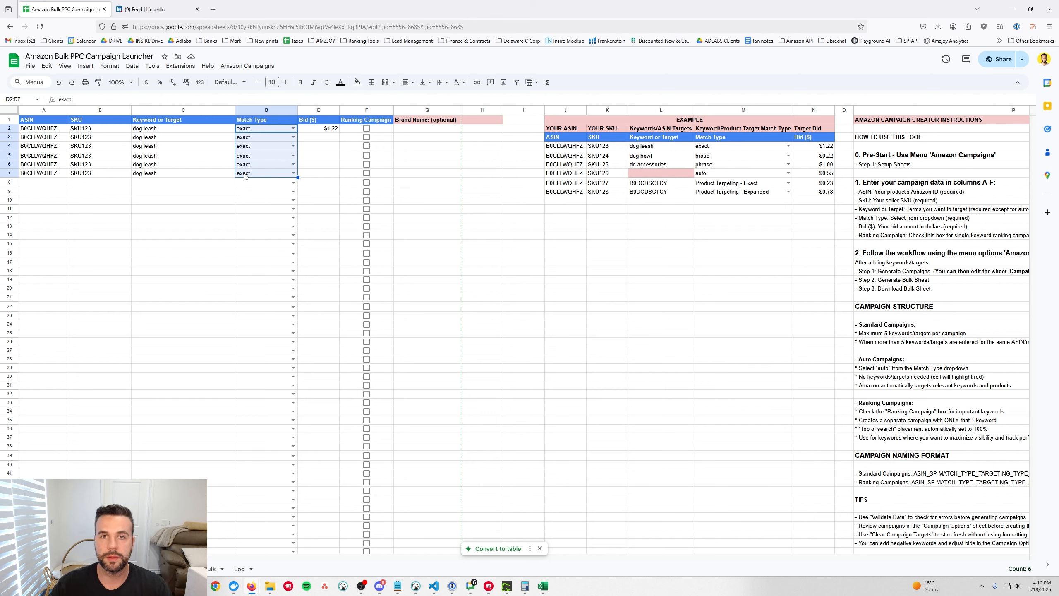
{"action": "left_click", "coordinate": [332, 132]}
{"action": "key", "text": "ctrl+c"}
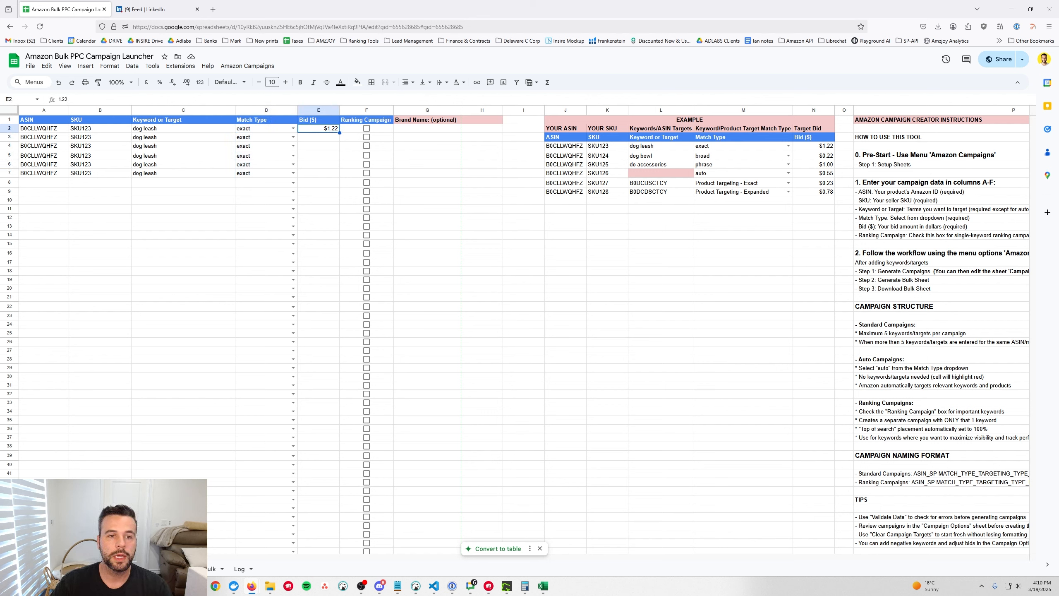
{"action": "left_click", "coordinate": [309, 177], "text": "shift"}
{"action": "key", "text": "ctrl+v"}
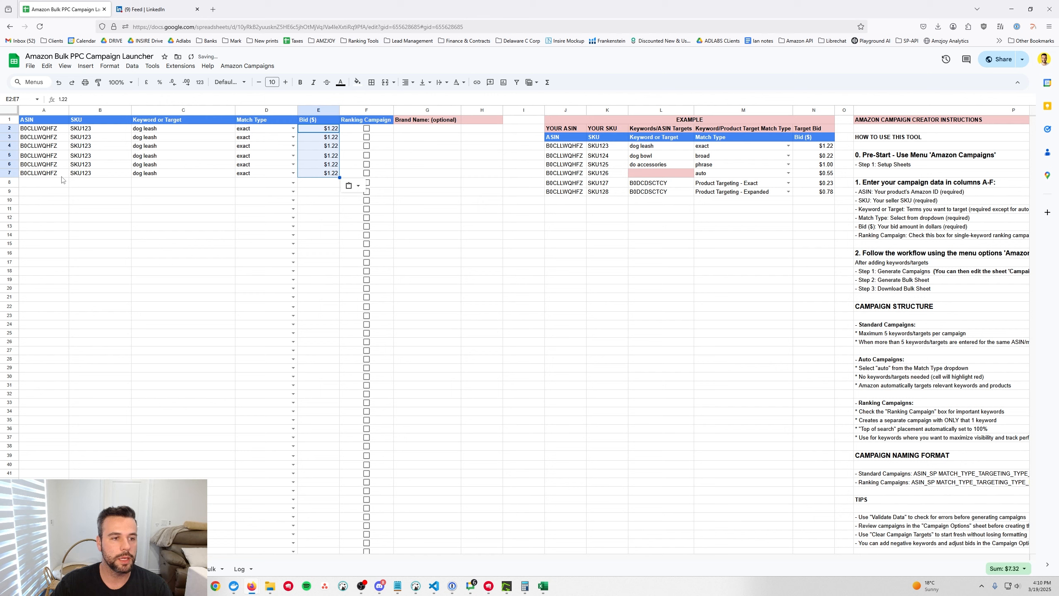
Copy row 7's entry into row 8 and tick row 8's Ranking Campaign checkbox
{"action": "left_click_drag", "start_coordinate": [48, 175], "coordinate": [317, 176]}
{"action": "key", "text": "ctrl+c"}
{"action": "left_click", "coordinate": [56, 187]}
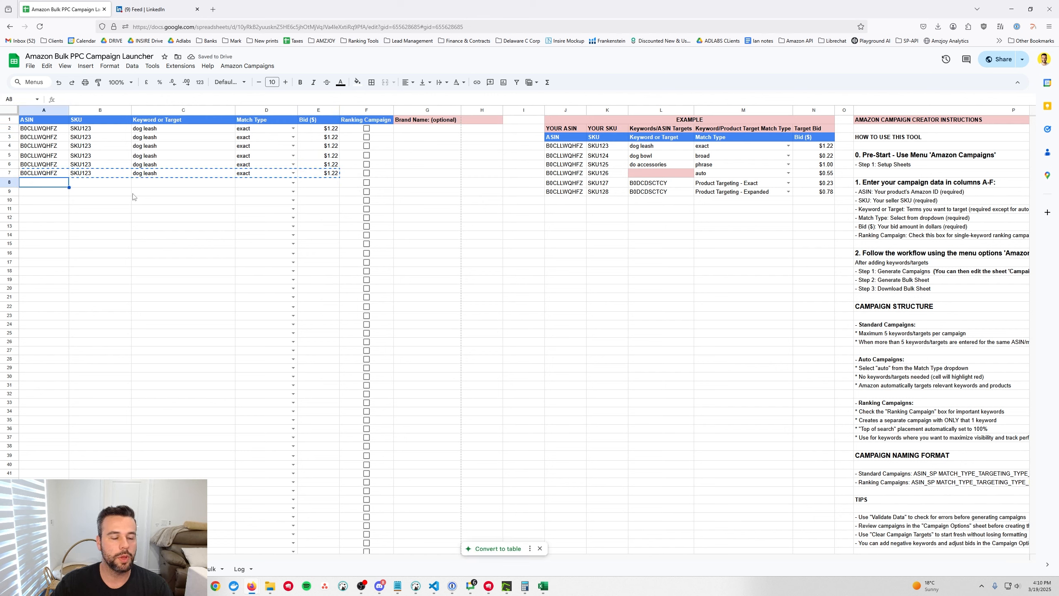
{"action": "key", "text": "ctrl+v"}
{"action": "left_click", "coordinate": [366, 182]}
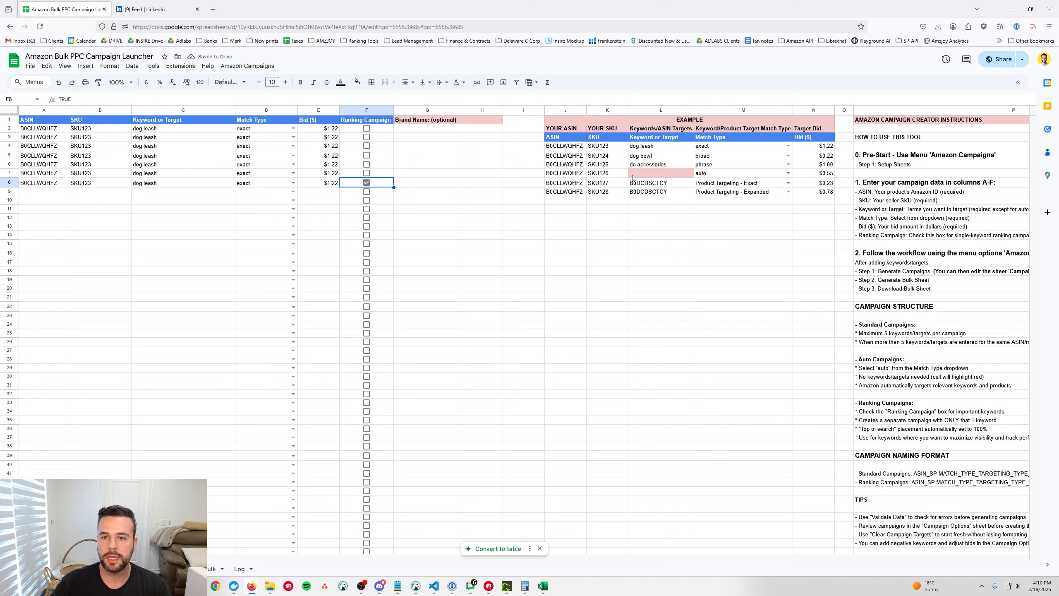
Paste the remaining example entries into rows 9 to 13 and check their match types
{"action": "left_click_drag", "start_coordinate": [565, 155], "coordinate": [809, 192]}
{"action": "key", "text": "ctrl+c"}
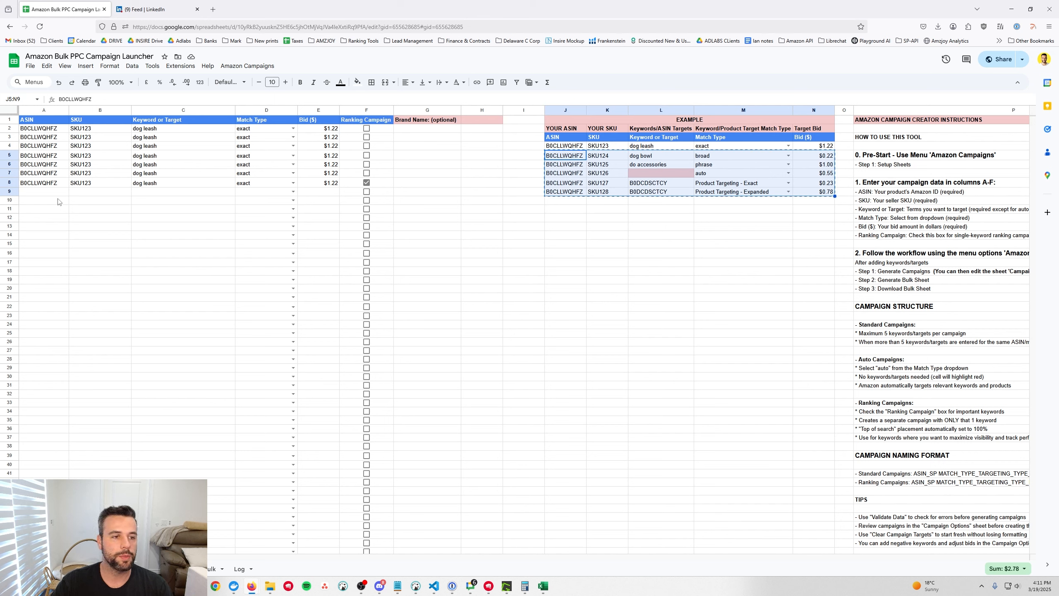
{"action": "left_click", "coordinate": [50, 193]}
{"action": "key", "text": "ctrl+v"}
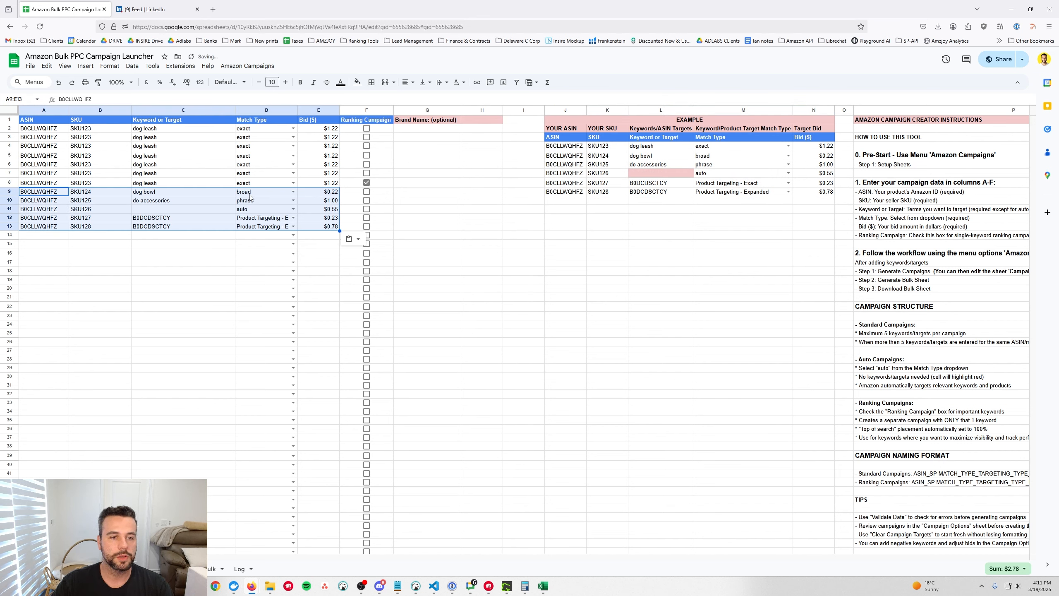
{"action": "left_click", "coordinate": [164, 219]}
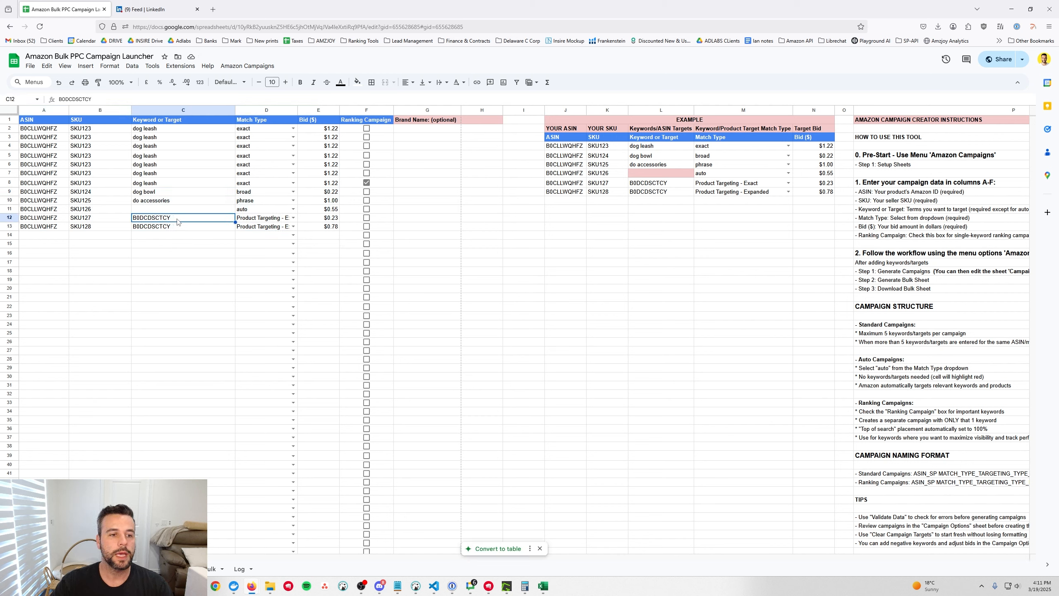
{"action": "left_click", "coordinate": [294, 218]}
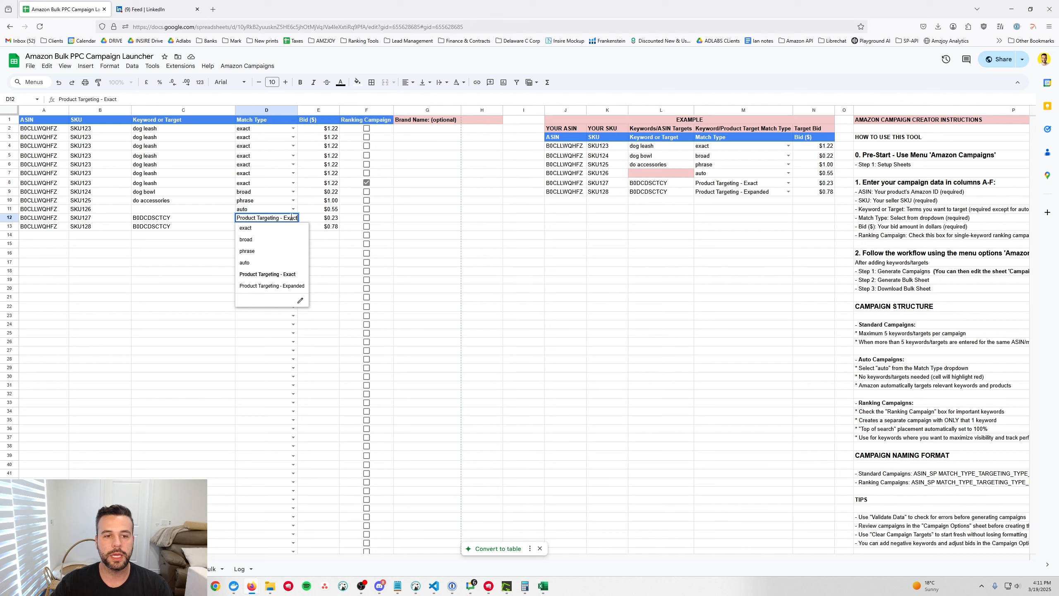
{"action": "left_click", "coordinate": [225, 253]}
{"action": "left_click", "coordinate": [293, 227]}
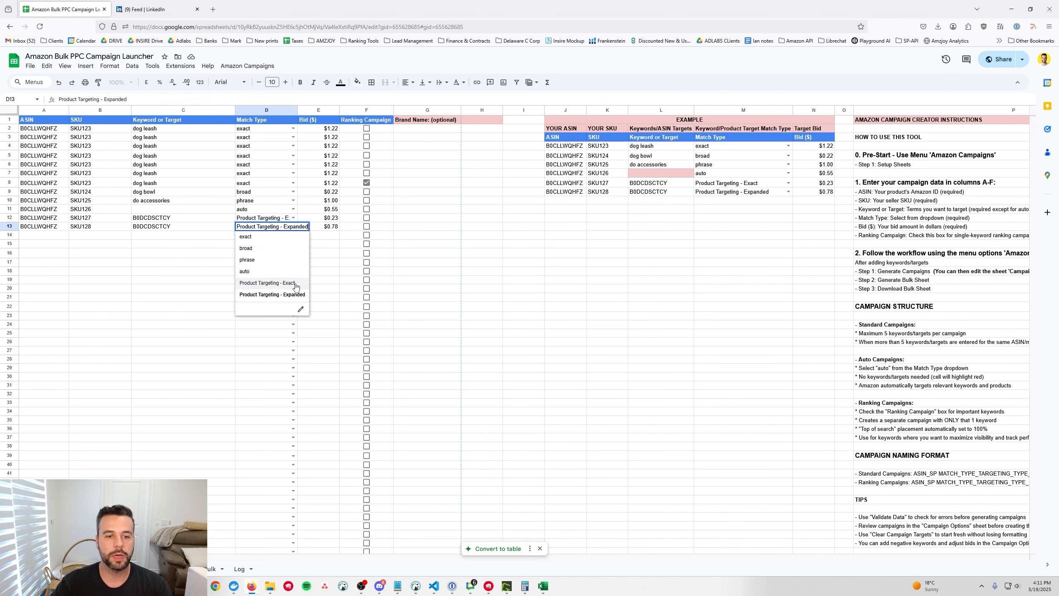
{"action": "left_click", "coordinate": [203, 256]}
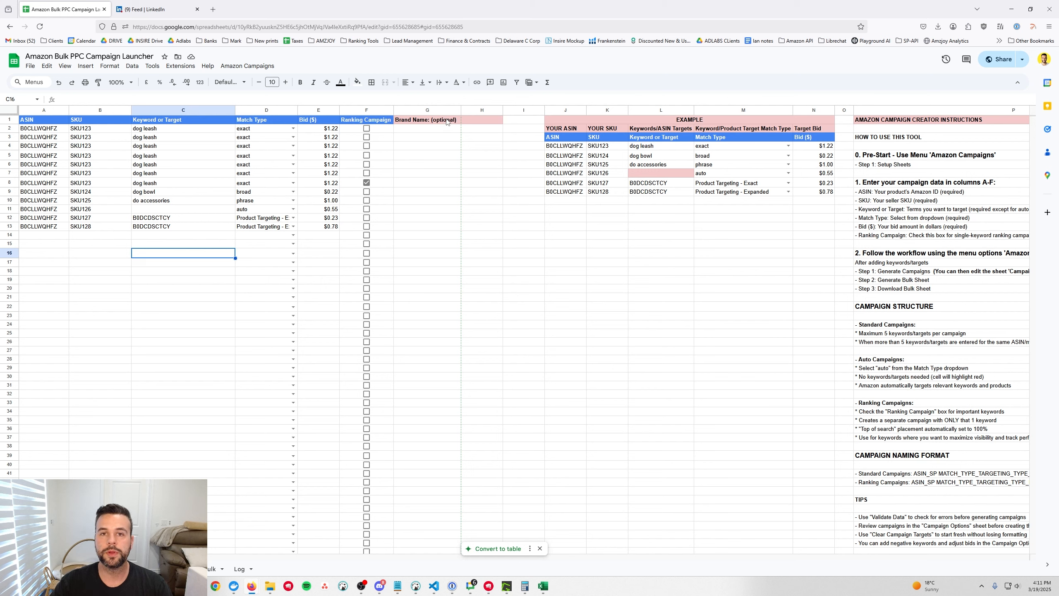
Enter SillyPrints as the brand name in H1
{"action": "left_click", "coordinate": [482, 120]}
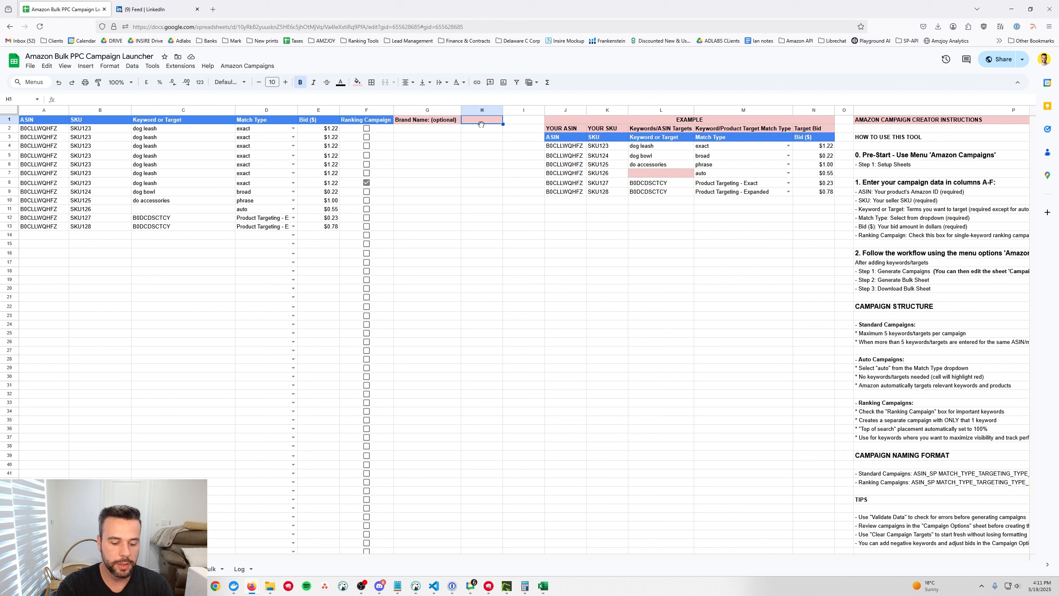
{"action": "type", "text": "SillyPrints"}
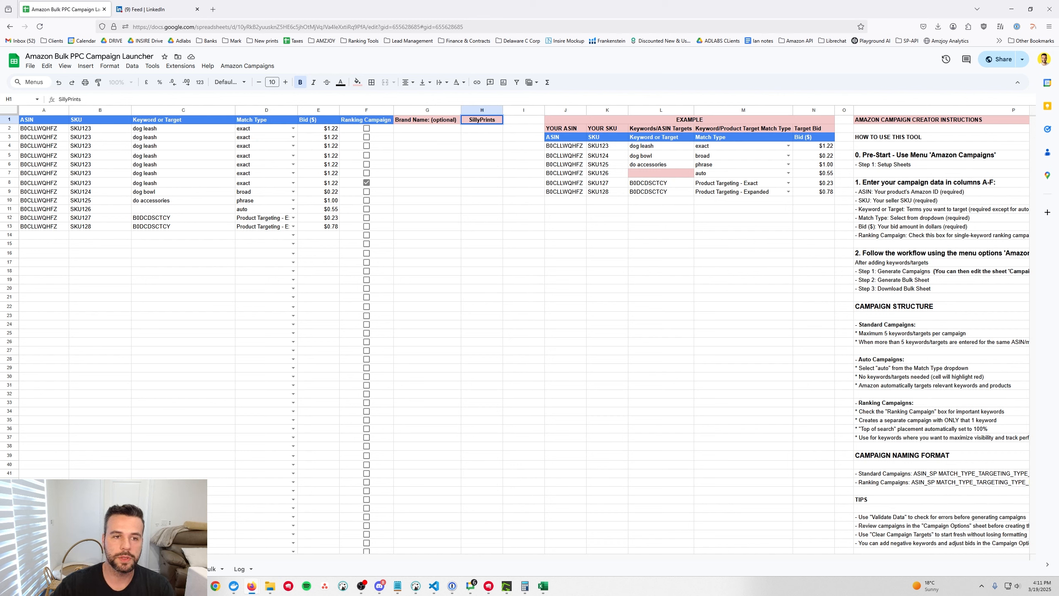
{"action": "left_click", "coordinate": [184, 272]}
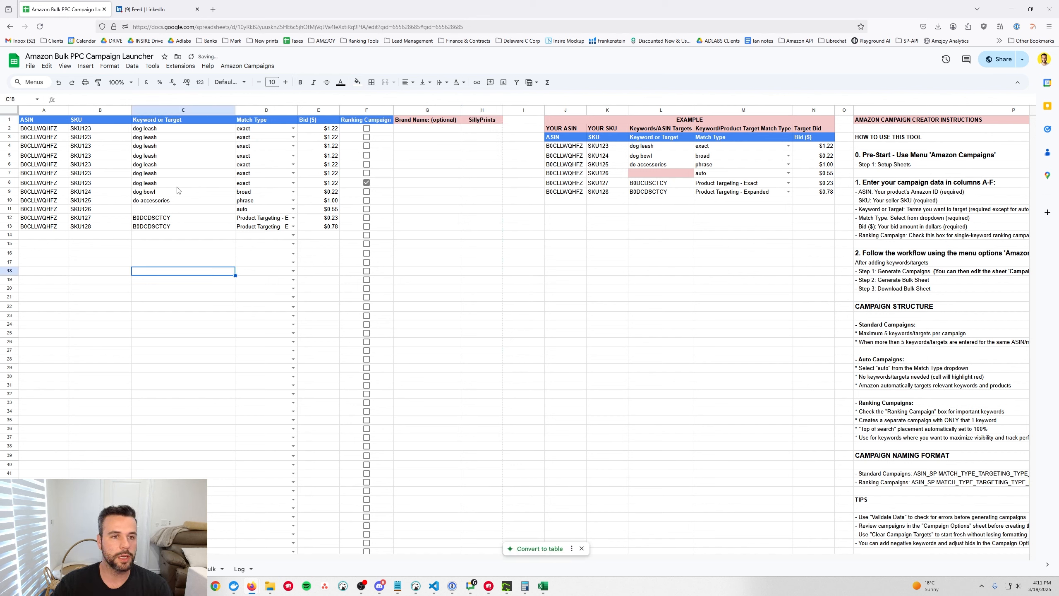
Run Step 2: Generate Campaigns, accept the success message, and view the Campaign Settings sheet
{"action": "left_click", "coordinate": [251, 67]}
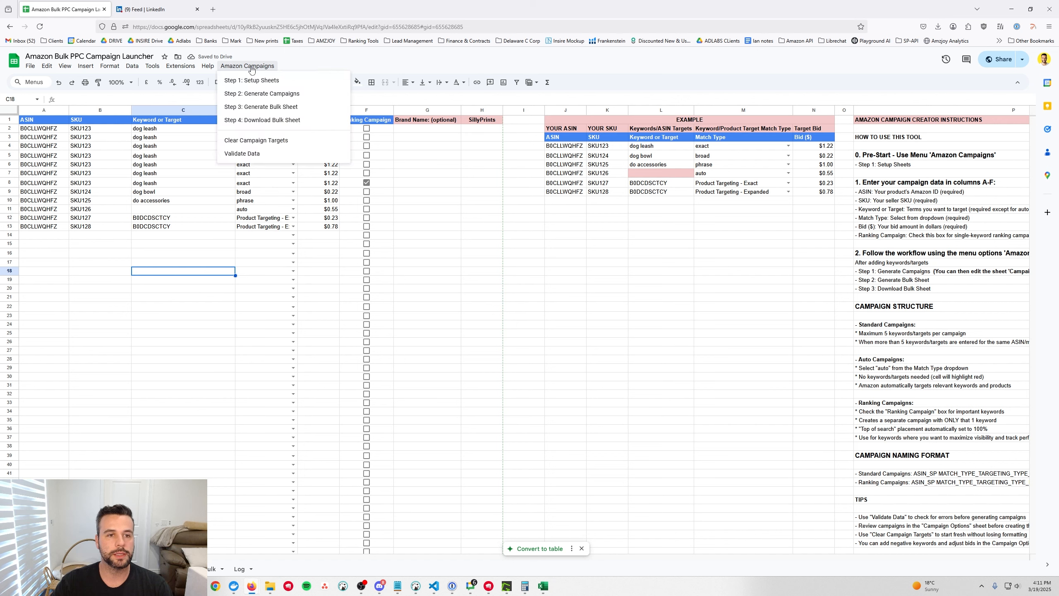
{"action": "left_click", "coordinate": [300, 94]}
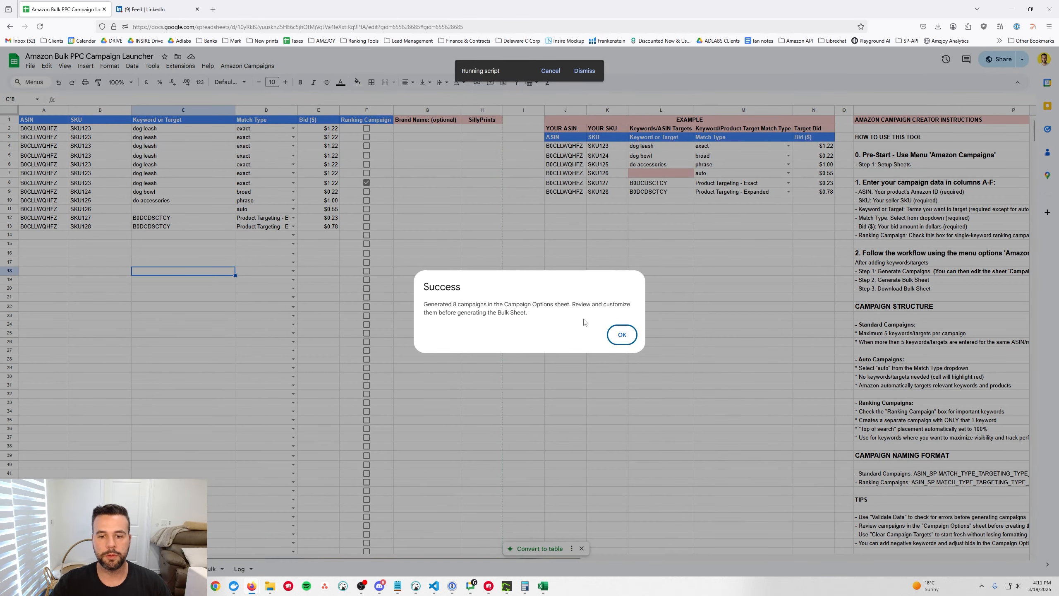
{"action": "left_click", "coordinate": [622, 334]}
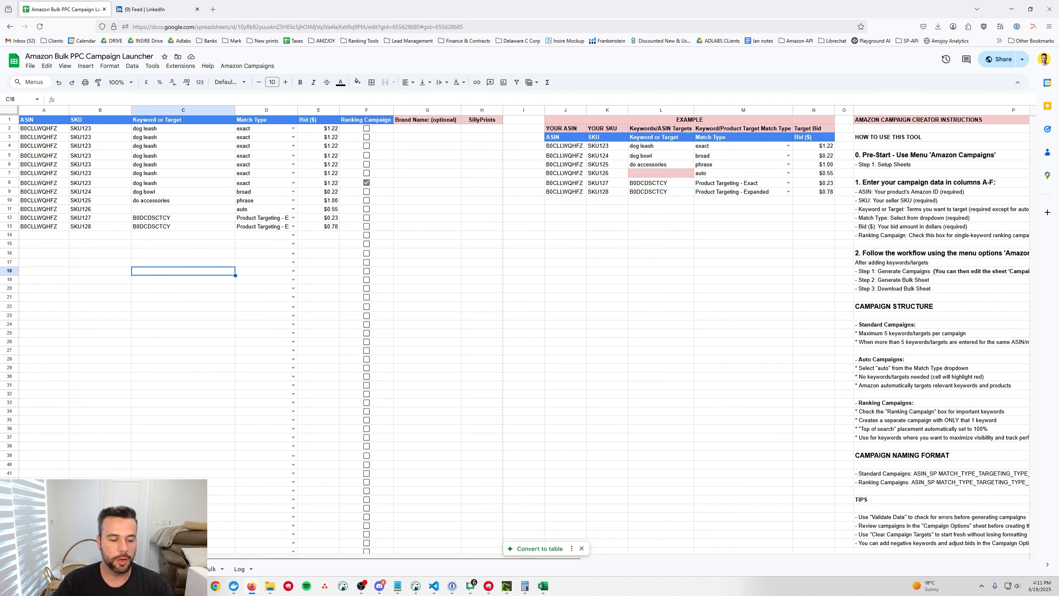
{"action": "left_click", "coordinate": [155, 568]}
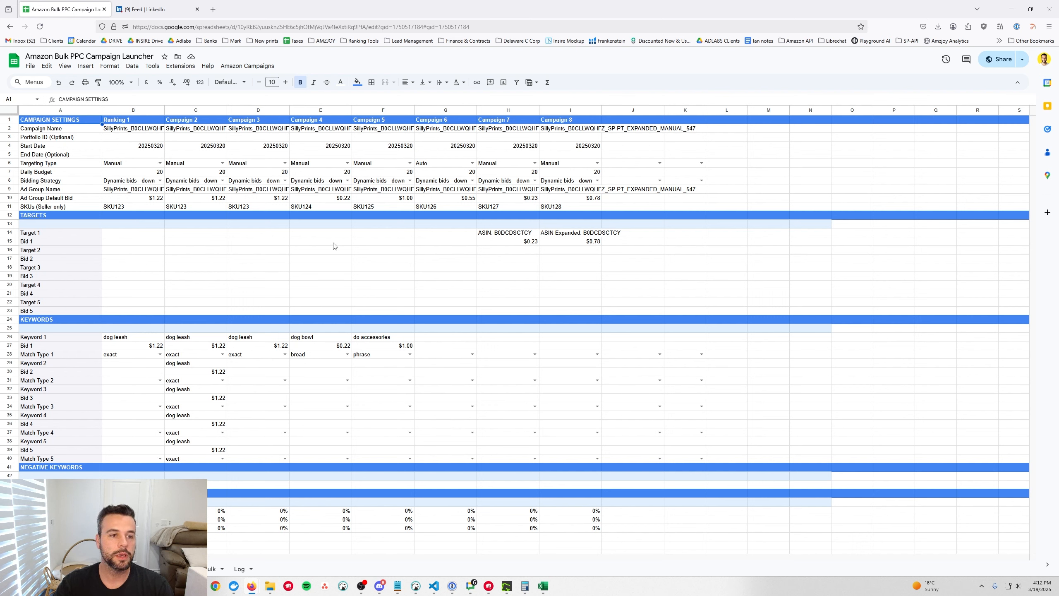
{"action": "left_click_drag", "start_coordinate": [146, 176], "coordinate": [565, 177]}
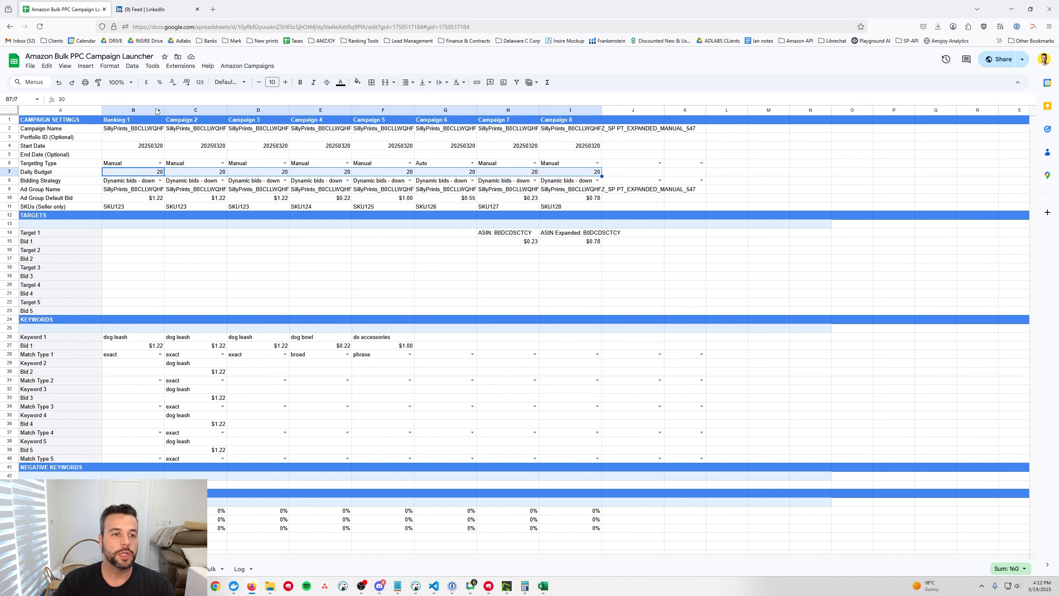
{"action": "left_click", "coordinate": [138, 110]}
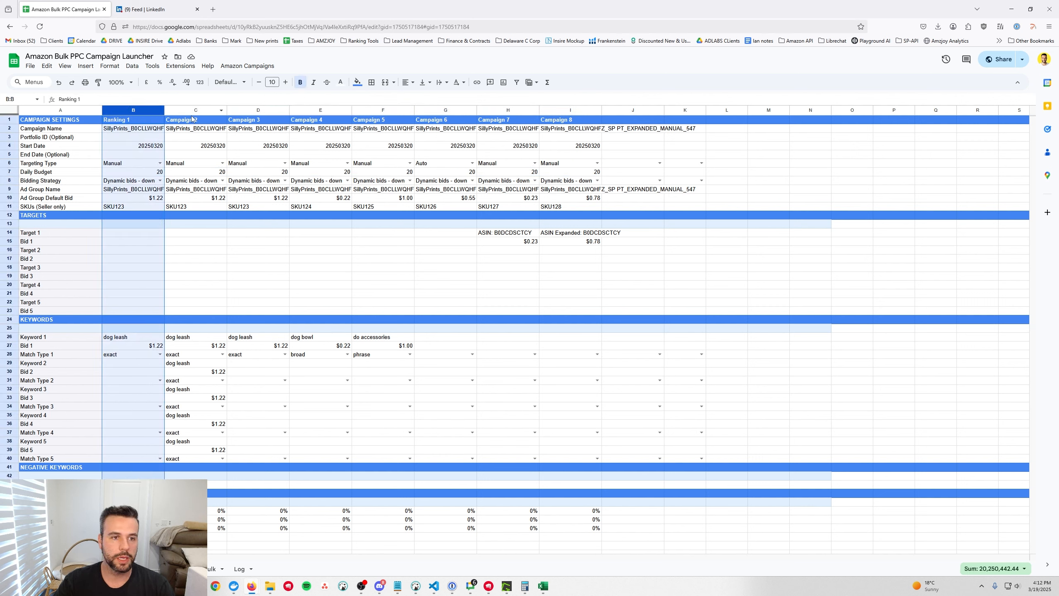
{"action": "left_click", "coordinate": [149, 132]}
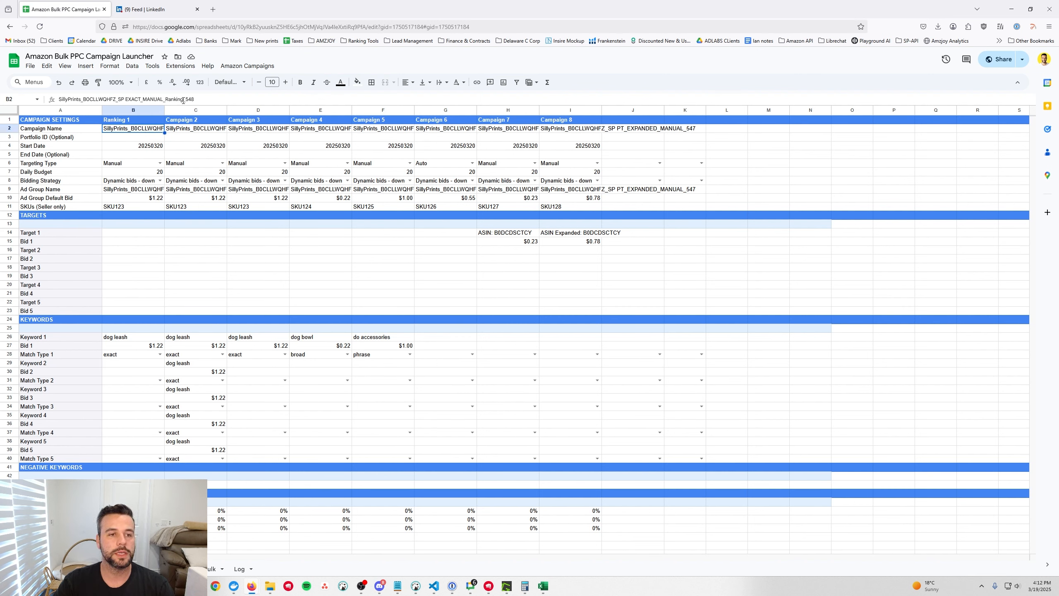
{"action": "left_click_drag", "start_coordinate": [183, 100], "coordinate": [169, 100]}
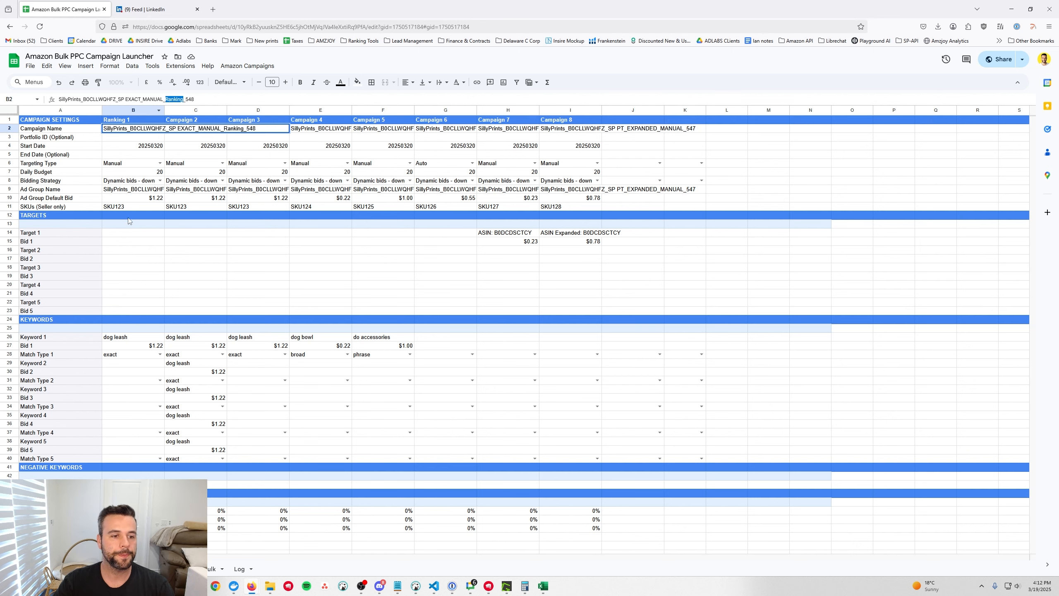
{"action": "left_click", "coordinate": [71, 129]}
{"action": "scroll", "coordinate": [142, 214], "scroll_direction": "down", "scroll_amount": 3}
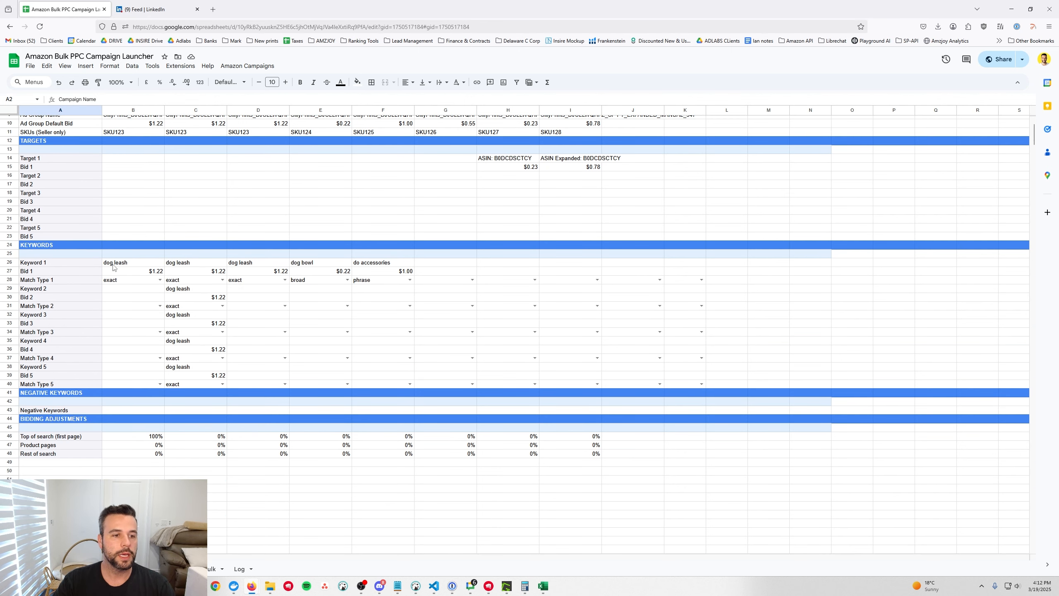
{"action": "left_click", "coordinate": [118, 263]}
{"action": "left_click_drag", "start_coordinate": [119, 269], "coordinate": [123, 281]}
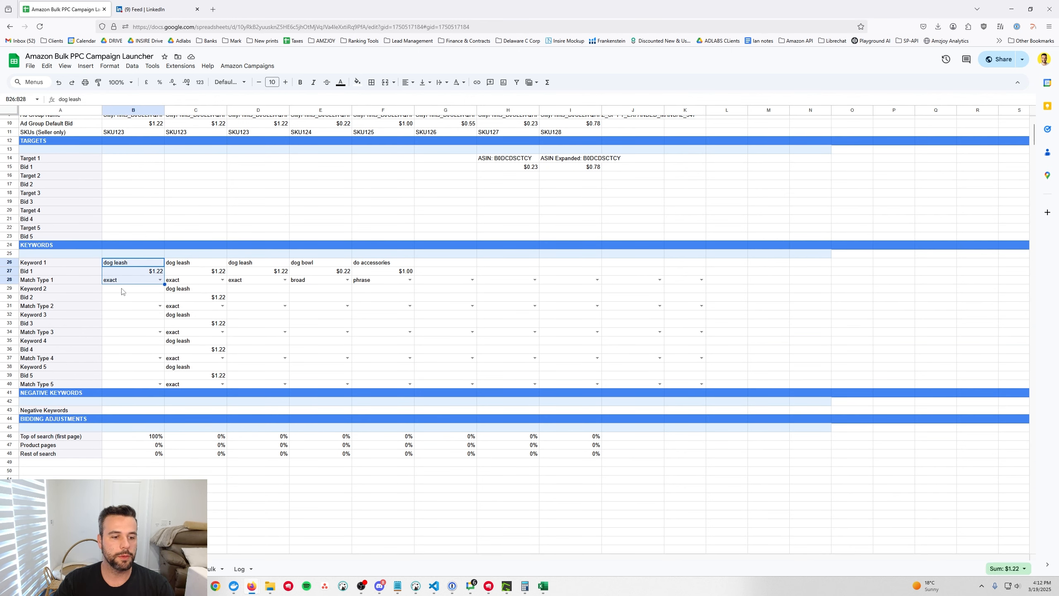
{"action": "left_click", "coordinate": [144, 440]}
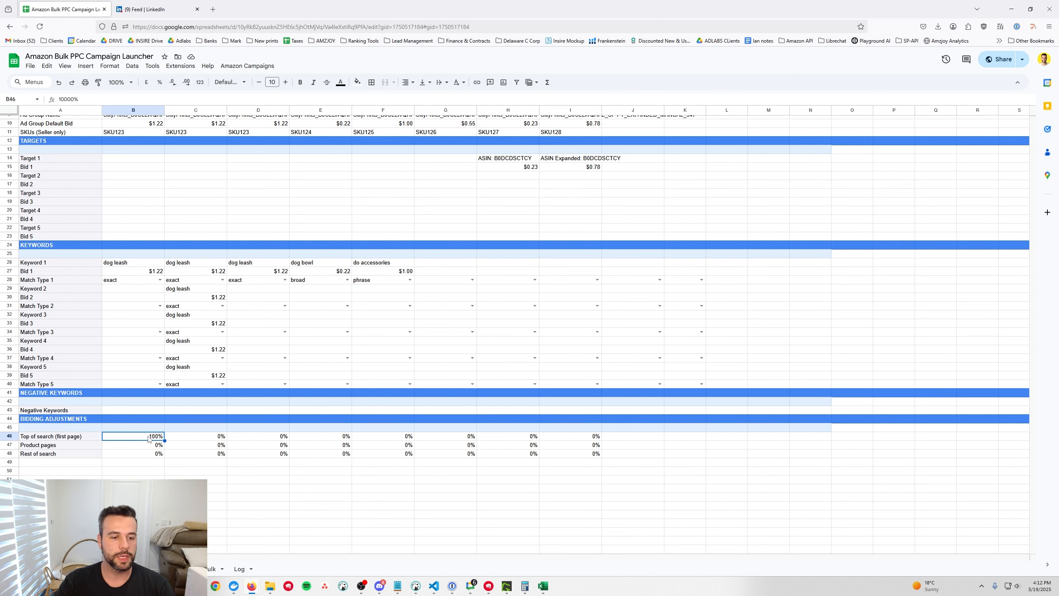
{"action": "scroll", "coordinate": [280, 239], "scroll_direction": "up", "scroll_amount": 3}
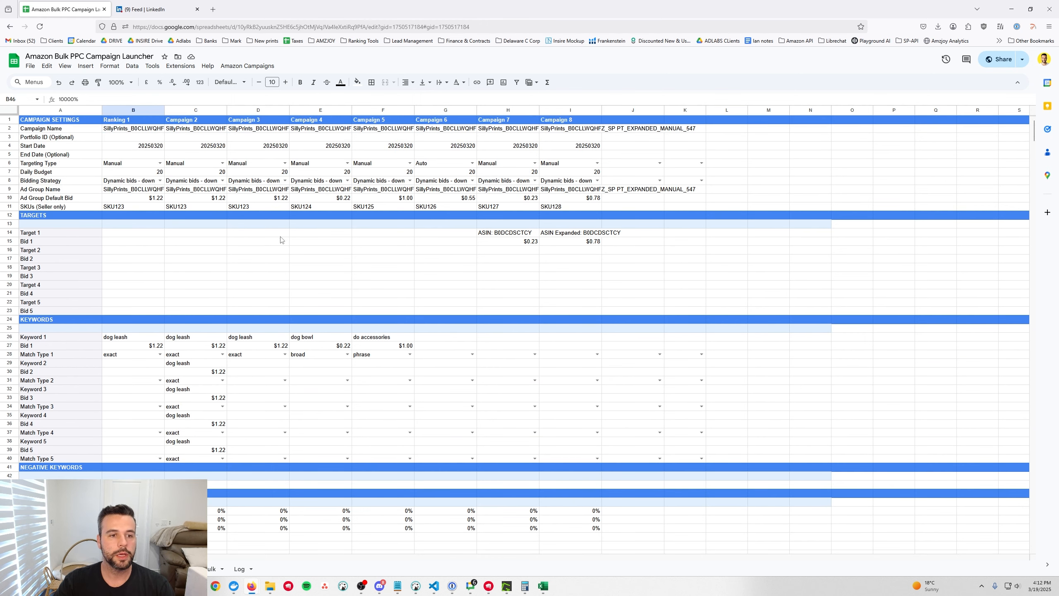
{"action": "left_click", "coordinate": [196, 120]}
{"action": "left_click_drag", "start_coordinate": [197, 120], "coordinate": [200, 467]}
{"action": "left_click_drag", "start_coordinate": [202, 339], "coordinate": [208, 458]}
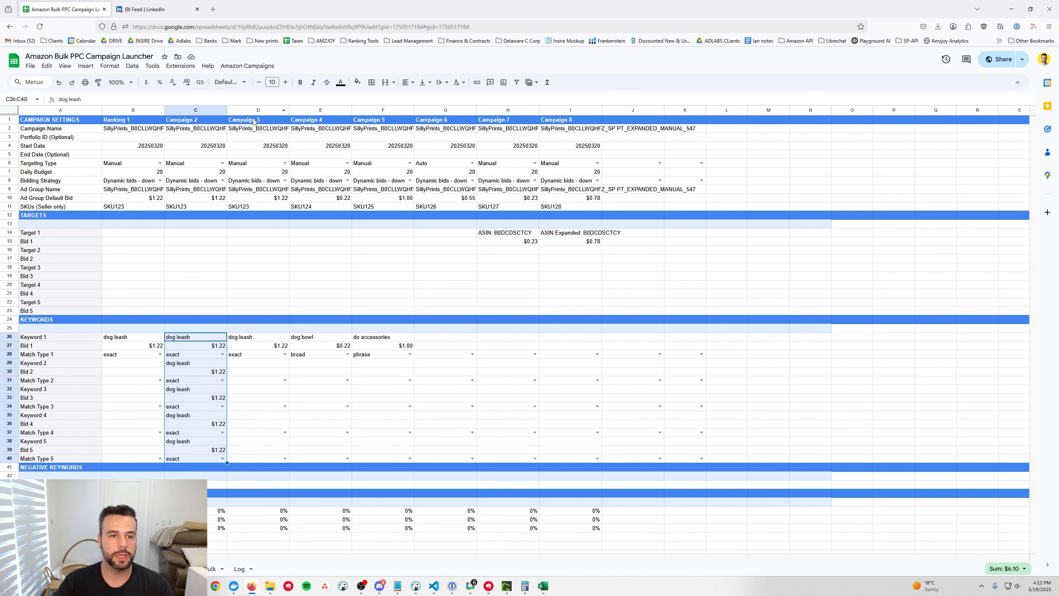
{"action": "left_click_drag", "start_coordinate": [253, 120], "coordinate": [251, 478]}
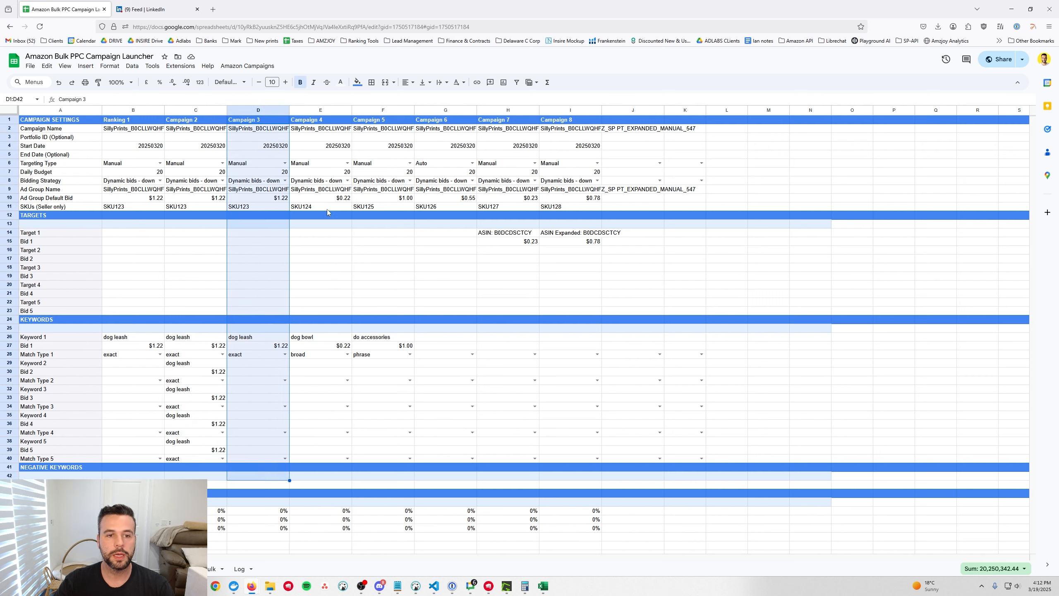
{"action": "left_click_drag", "start_coordinate": [304, 121], "coordinate": [395, 380]}
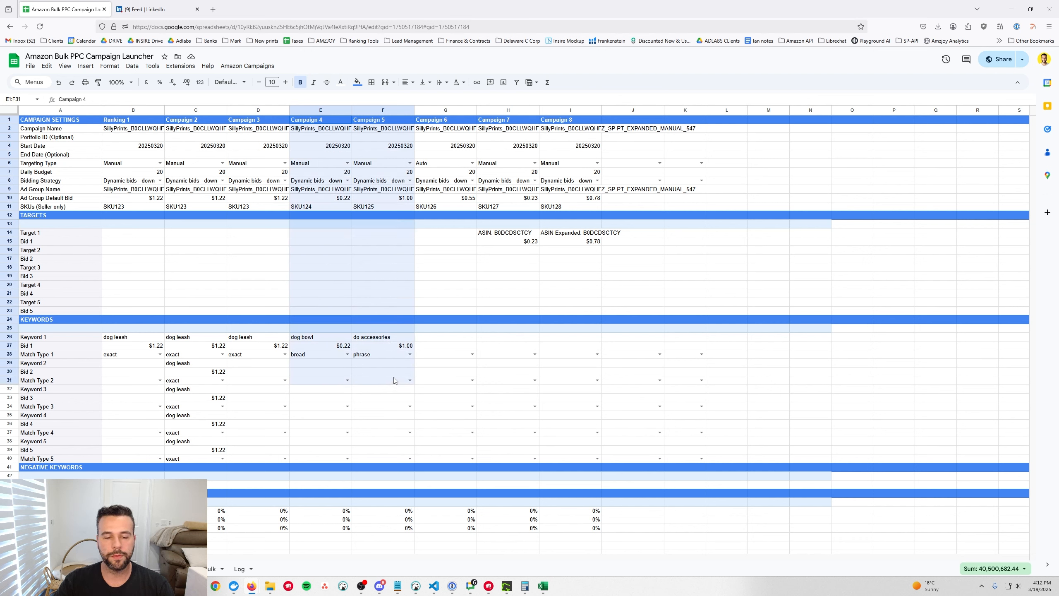
{"action": "left_click", "coordinate": [440, 133]}
{"action": "left_click_drag", "start_coordinate": [440, 134], "coordinate": [443, 459]}
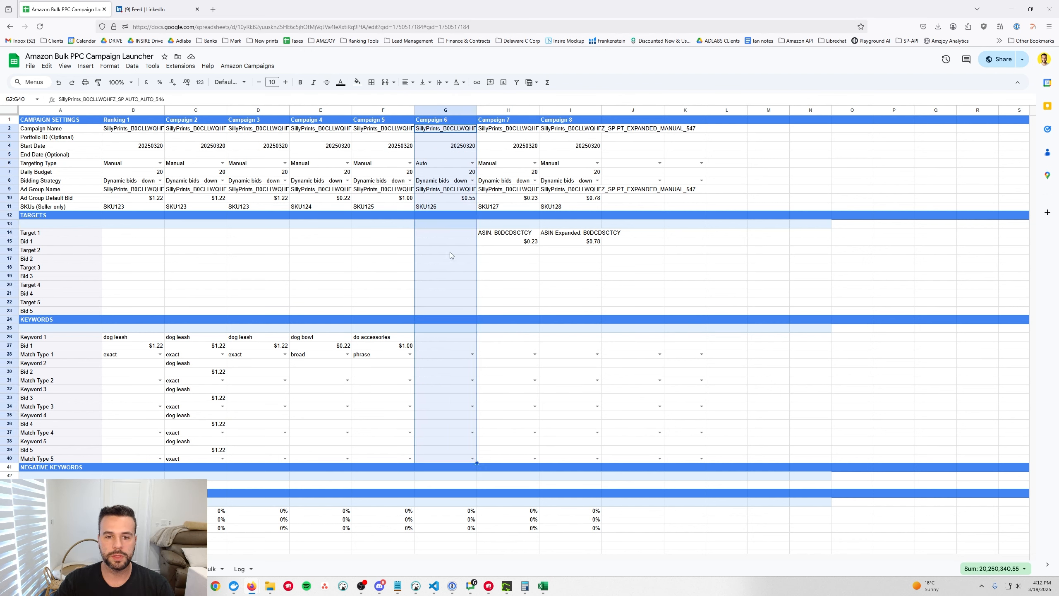
{"action": "left_click_drag", "start_coordinate": [503, 132], "coordinate": [566, 455]}
{"action": "scroll", "coordinate": [542, 434], "scroll_direction": "down", "scroll_amount": 1}
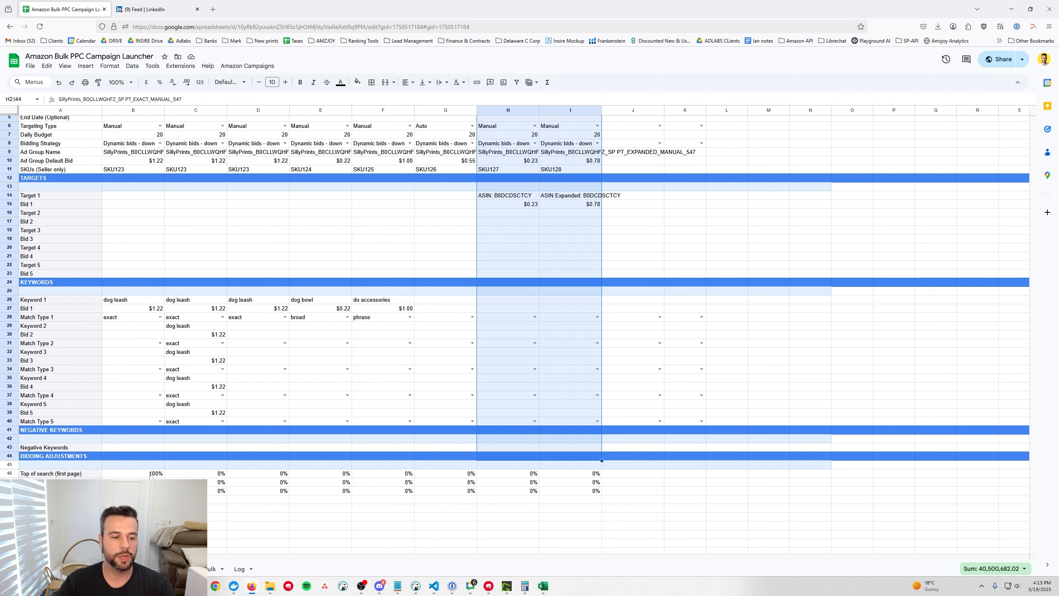
Set Campaign 2's top-of-search adjustment to 50%
{"action": "left_click", "coordinate": [217, 476]}
{"action": "type", "text": "5"}
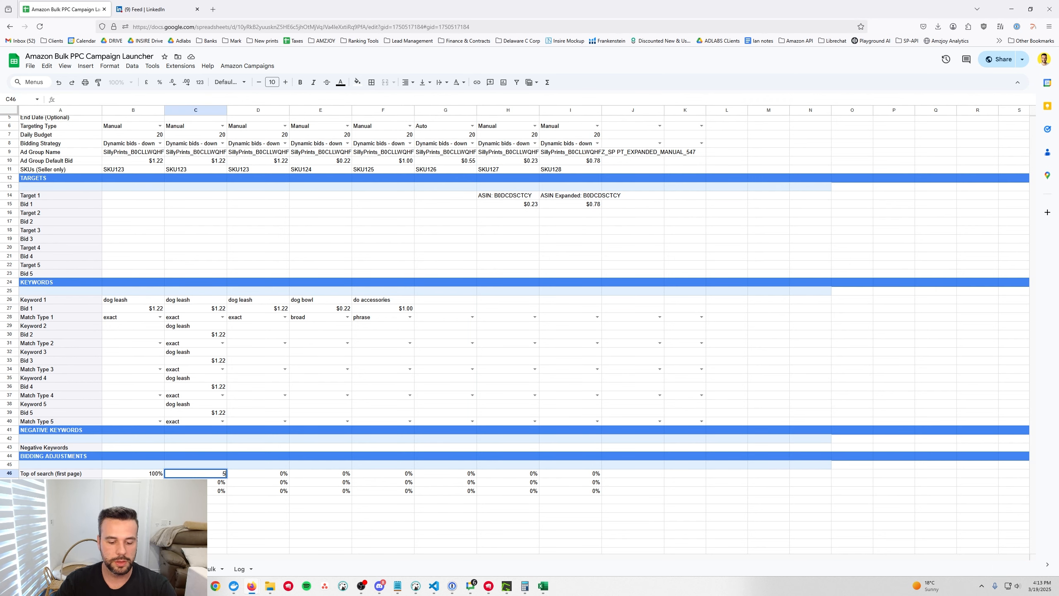
{"action": "type", "text": "0"}
{"action": "key", "text": "Return"}
Raise Campaign 2's second dog leash keyword bid to $1.50
{"action": "scroll", "coordinate": [212, 373], "scroll_direction": "up", "scroll_amount": 1}
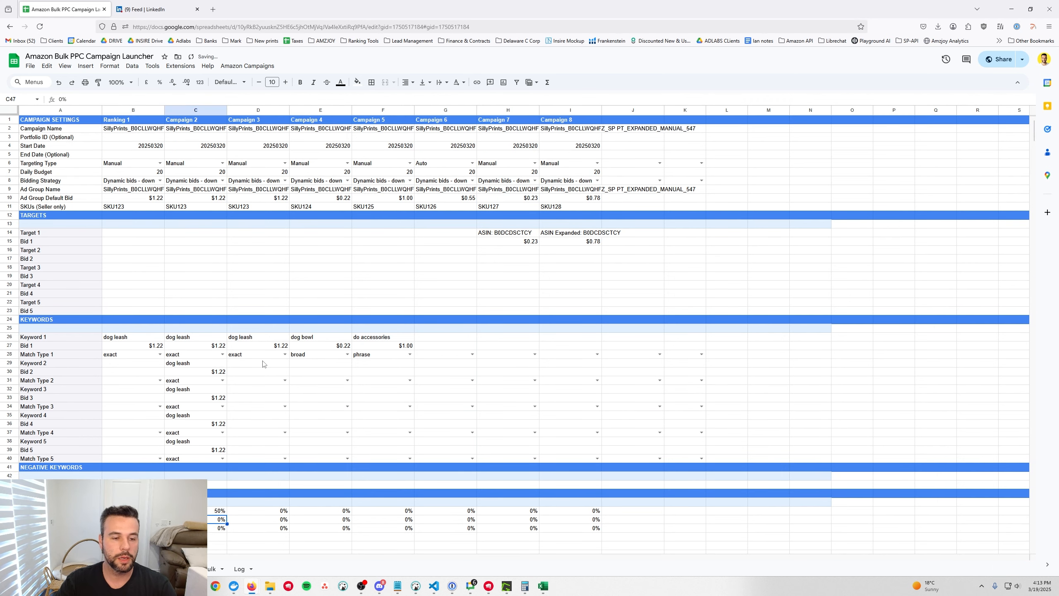
{"action": "left_click", "coordinate": [211, 372]}
{"action": "type", "text": "1"}
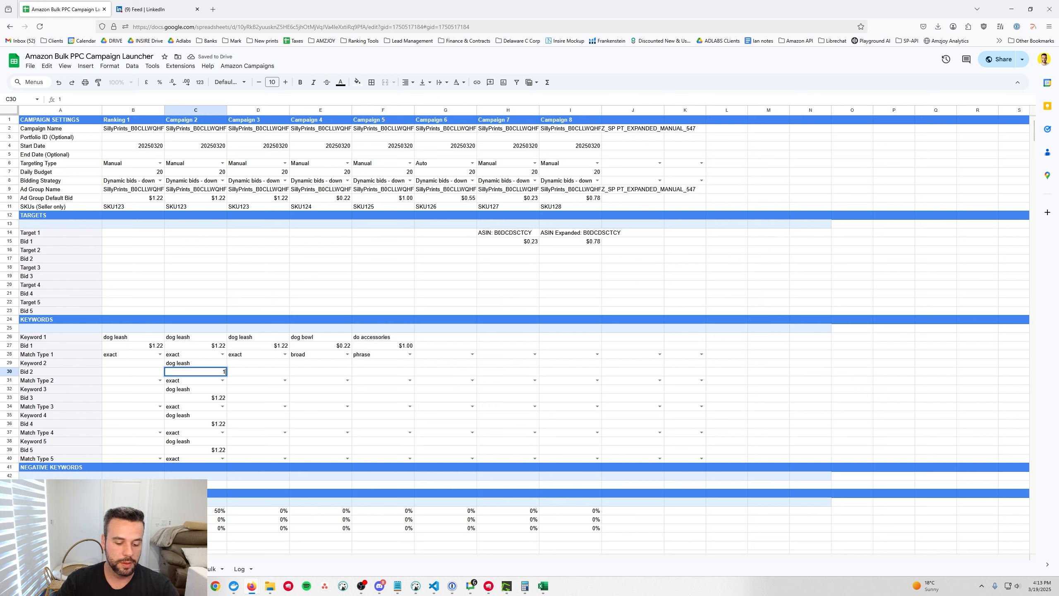
{"action": "type", "text": ".5"}
{"action": "key", "text": "Return"}
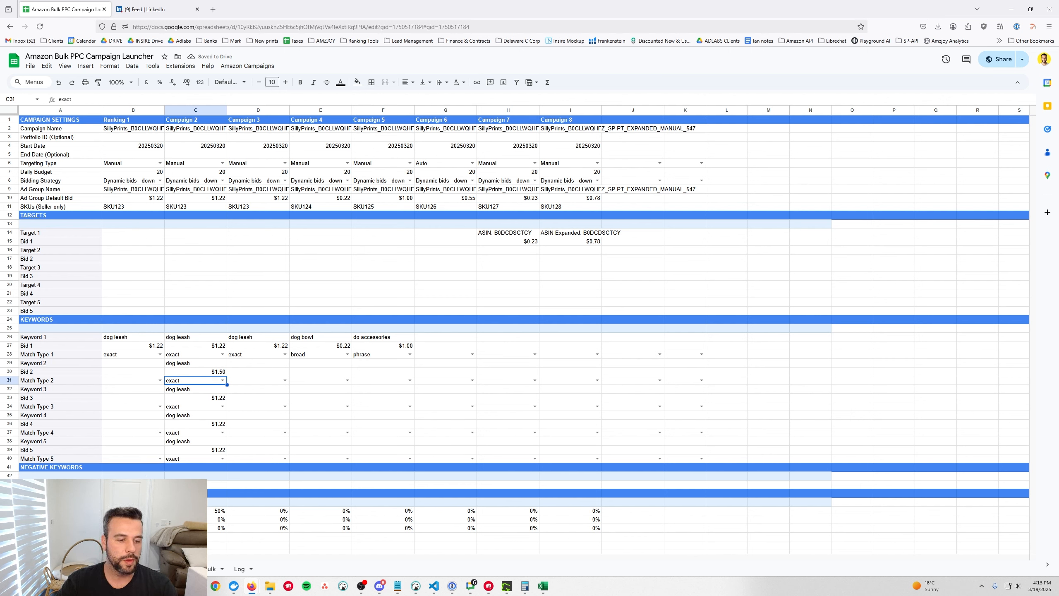
{"action": "left_click", "coordinate": [134, 484]}
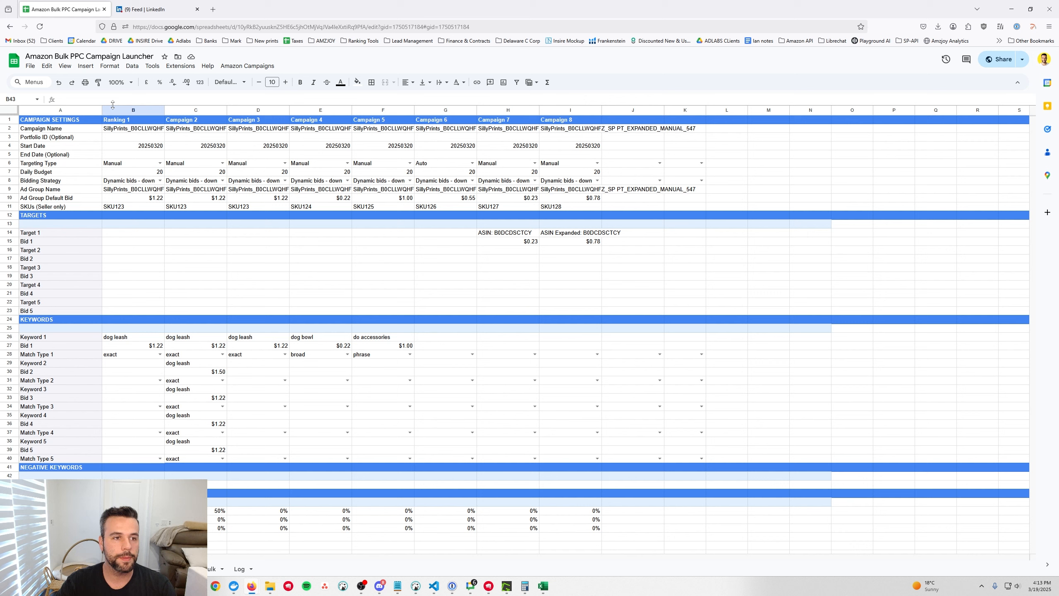
Enlarge the formula bar and add taco as a new line in Ranking 1's negative keywords
{"action": "left_click_drag", "start_coordinate": [117, 105], "coordinate": [117, 113]}
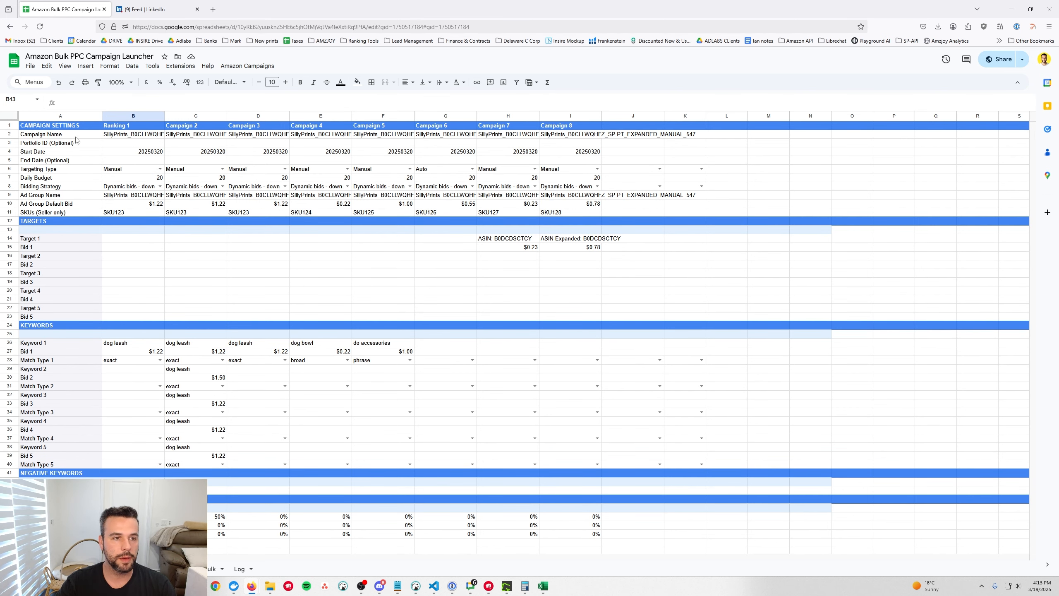
{"action": "left_click_drag", "start_coordinate": [89, 112], "coordinate": [95, 181]}
{"action": "left_click", "coordinate": [98, 120]}
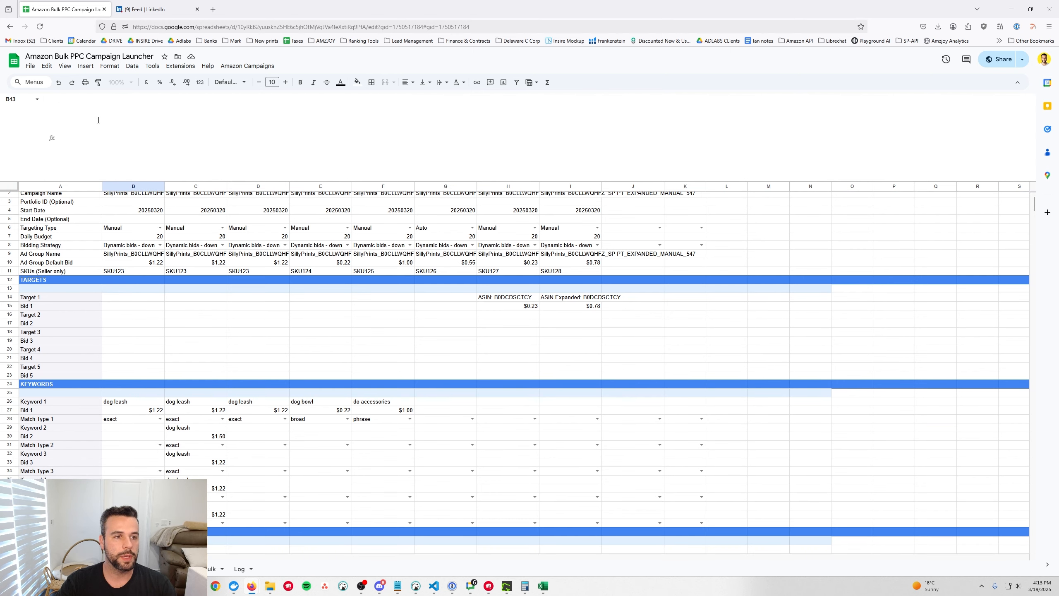
{"action": "type", "text": "t"}
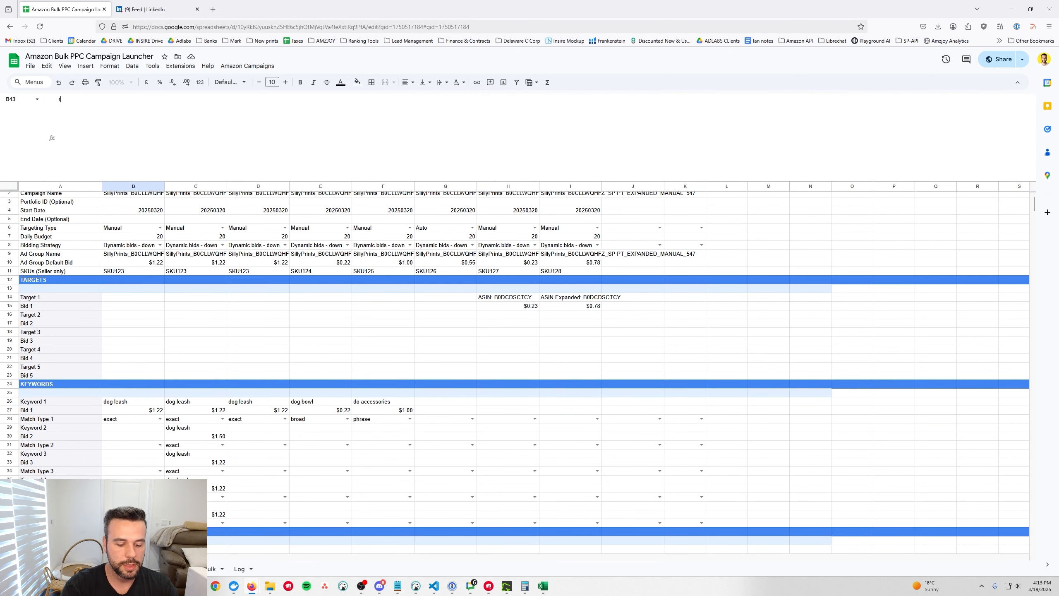
{"action": "type", "text": "aco"}
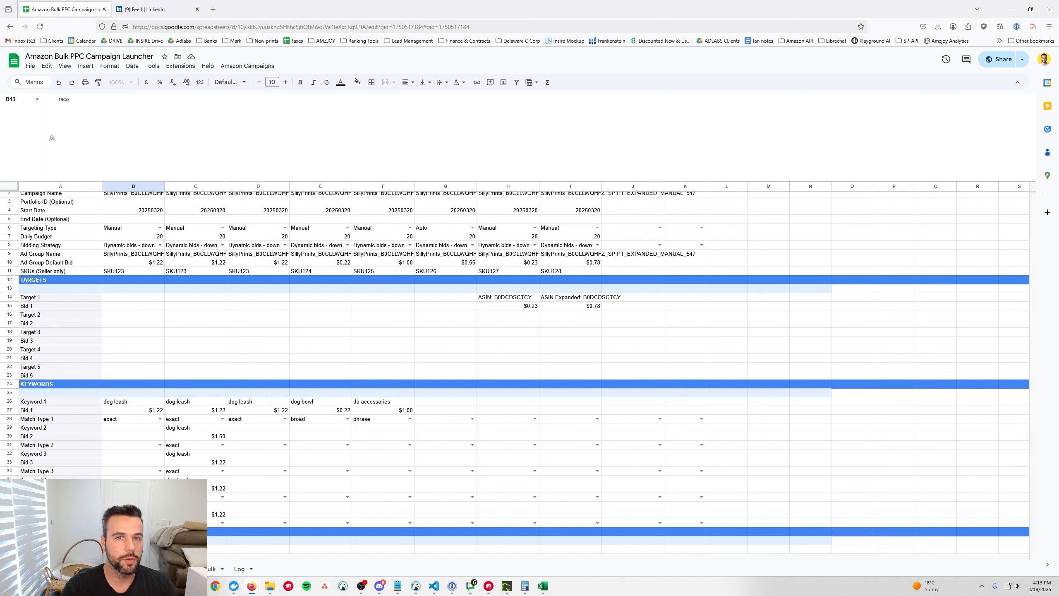
{"action": "key", "text": "alt+Return"}
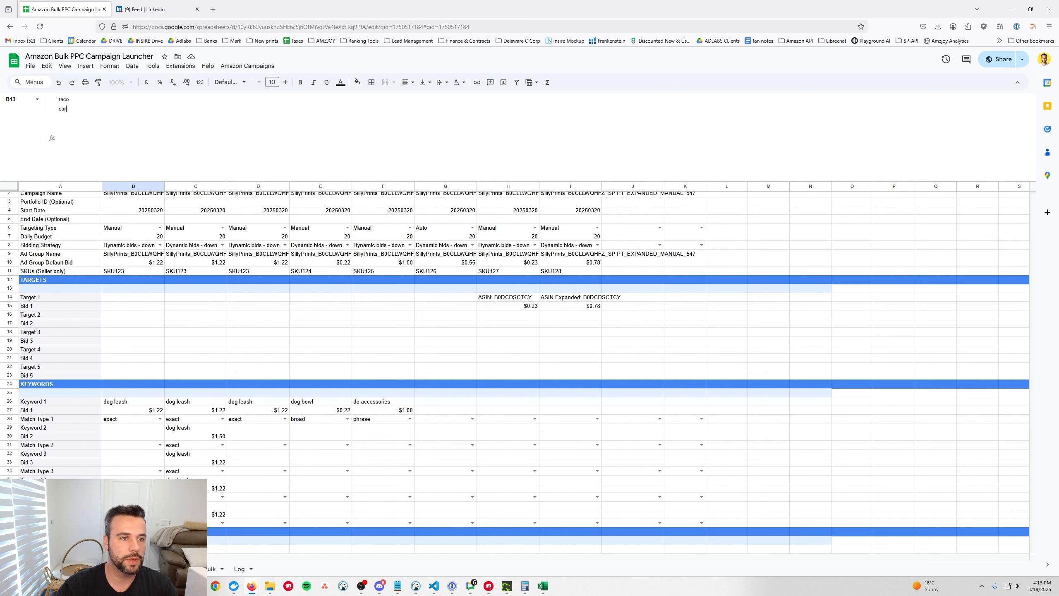
{"action": "left_click", "coordinate": [223, 357]}
{"action": "scroll", "coordinate": [346, 358], "scroll_direction": "down", "scroll_amount": 1}
{"action": "scroll", "coordinate": [345, 358], "scroll_direction": "down", "scroll_amount": 1}
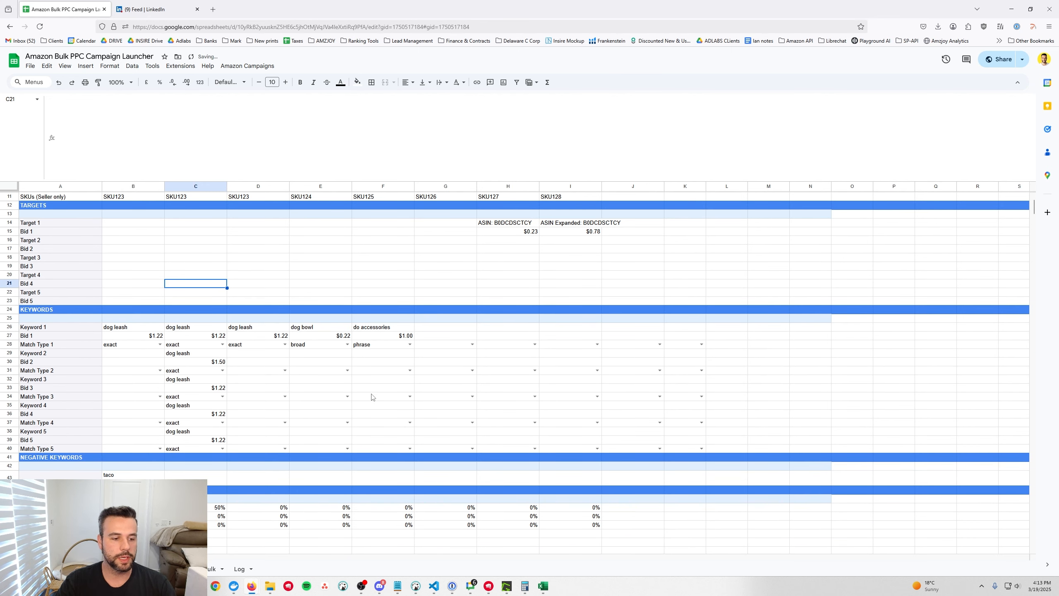
{"action": "scroll", "coordinate": [397, 392], "scroll_direction": "up", "scroll_amount": 3}
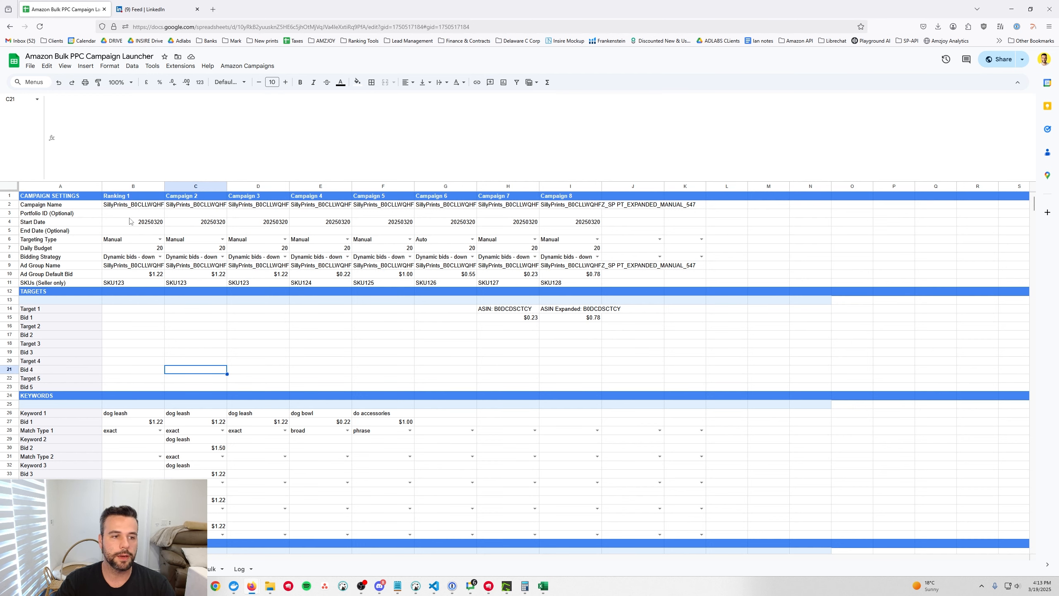
{"action": "scroll", "coordinate": [257, 239], "scroll_direction": "down", "scroll_amount": 1}
Run Step 3: Generate Bulk Sheet for all 8 campaigns and accept the success message
{"action": "scroll", "coordinate": [280, 292], "scroll_direction": "up", "scroll_amount": 1}
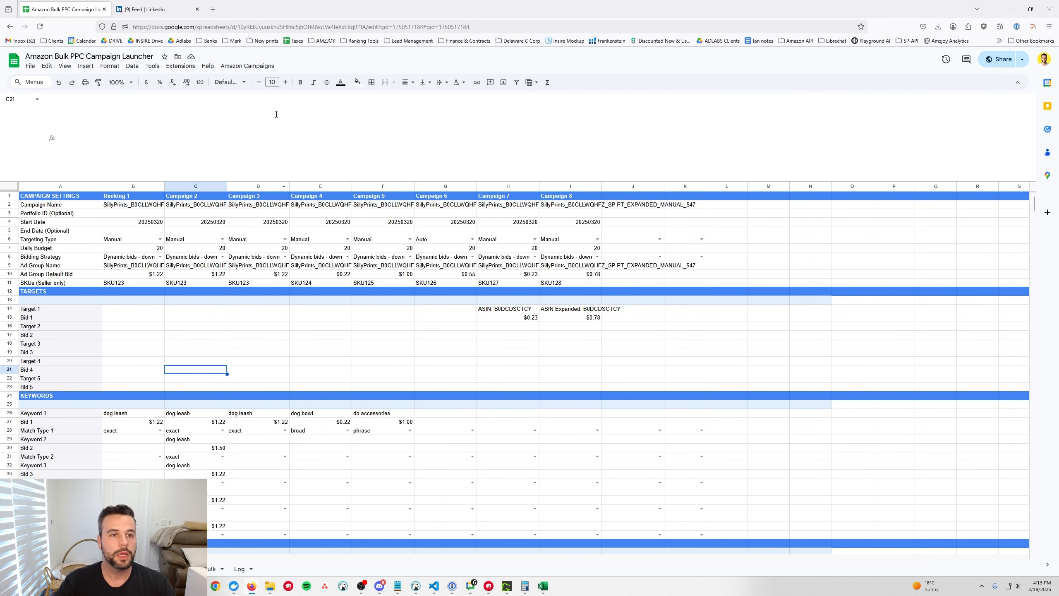
{"action": "left_click", "coordinate": [258, 69]}
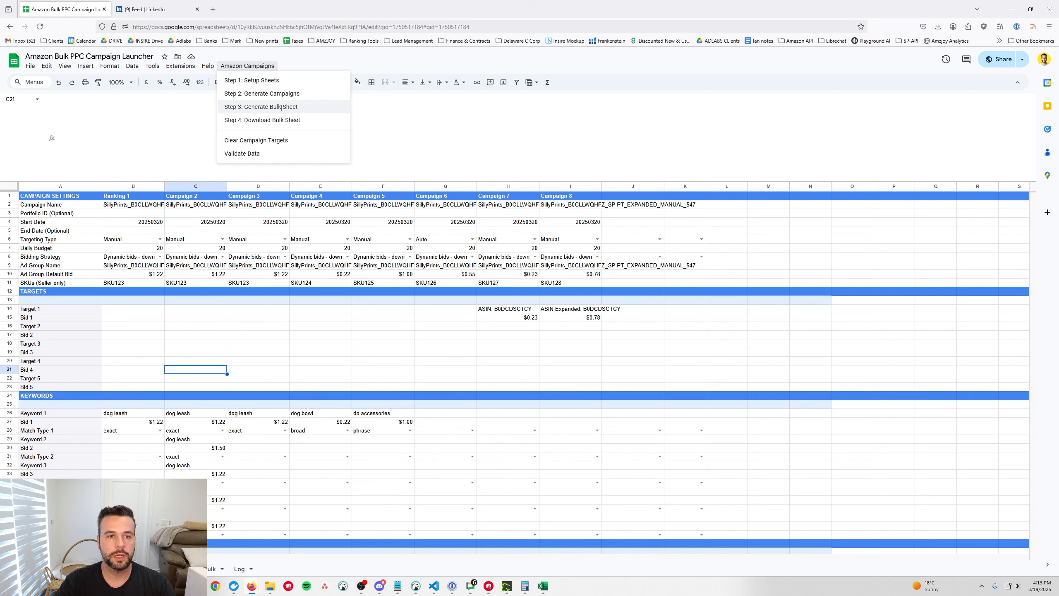
{"action": "left_click", "coordinate": [281, 109]}
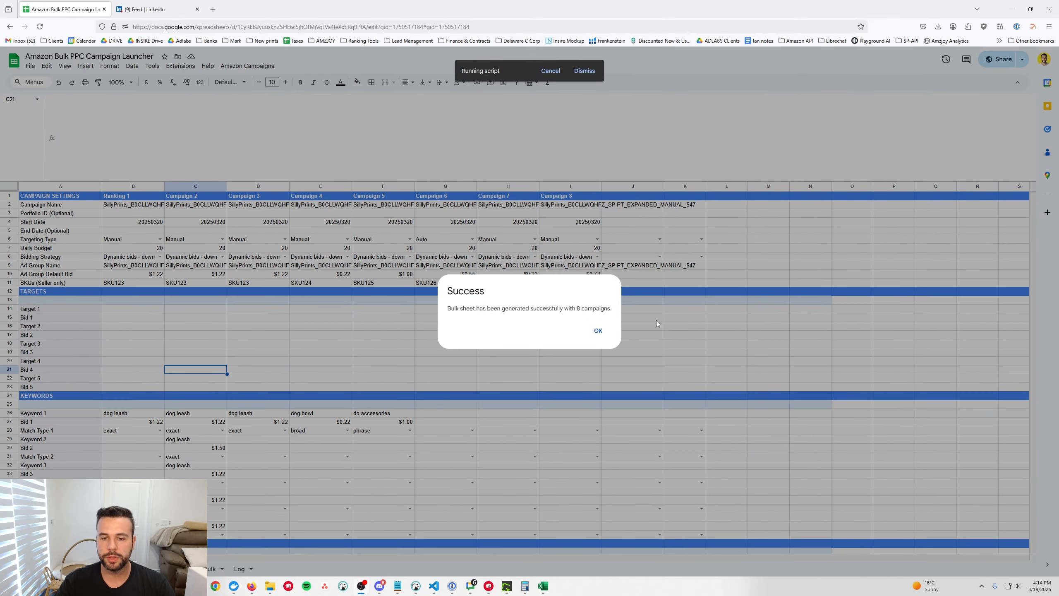
{"action": "left_click", "coordinate": [600, 331]}
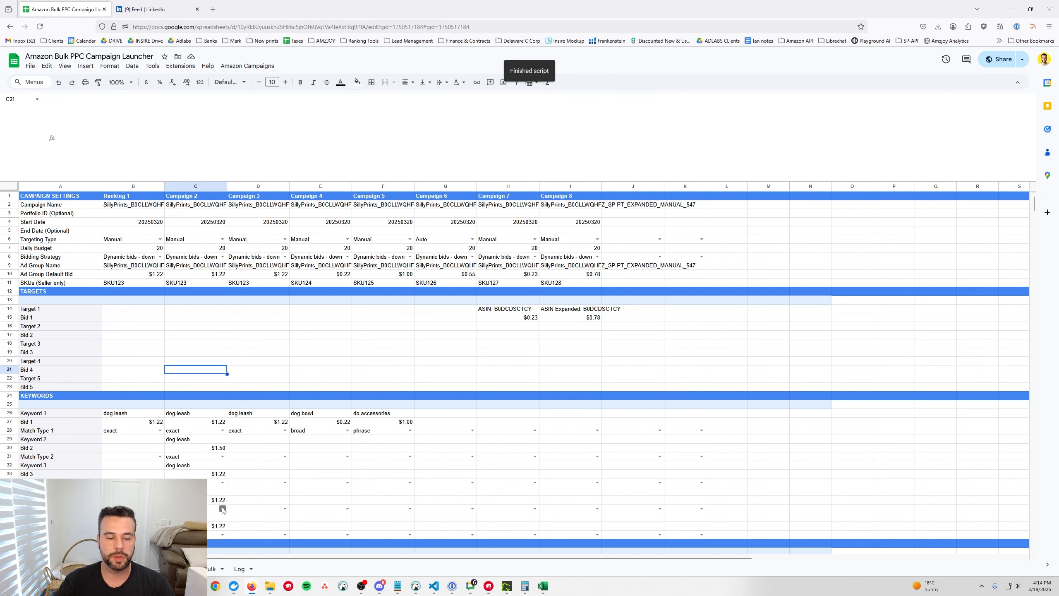
In the Bulk tab, inspect the Bidding Strategy and Placement columns, then select all data
{"action": "left_click", "coordinate": [211, 569]}
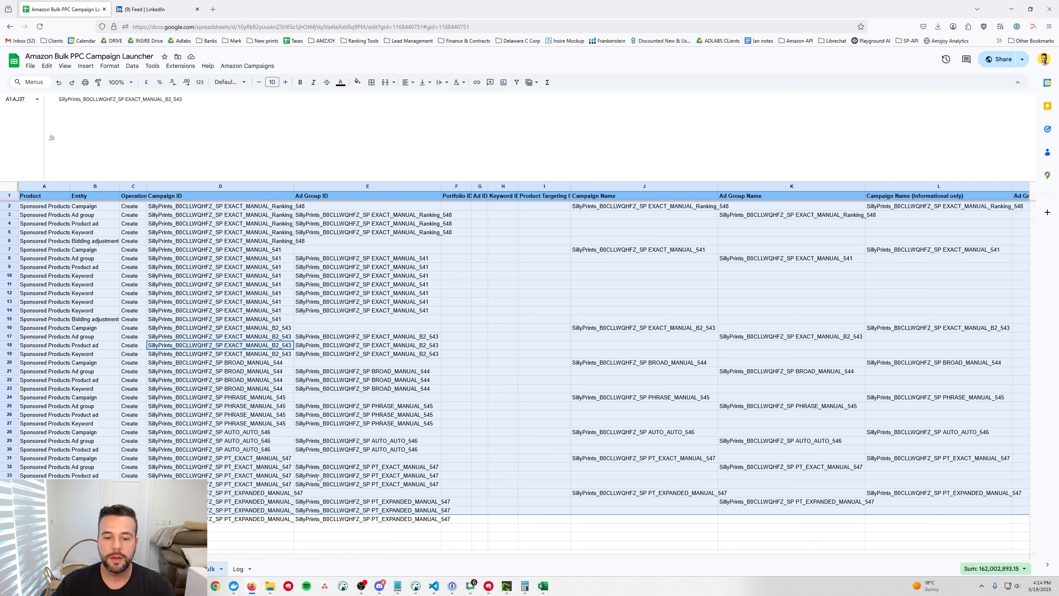
{"action": "left_click_drag", "start_coordinate": [291, 559], "coordinate": [924, 567]}
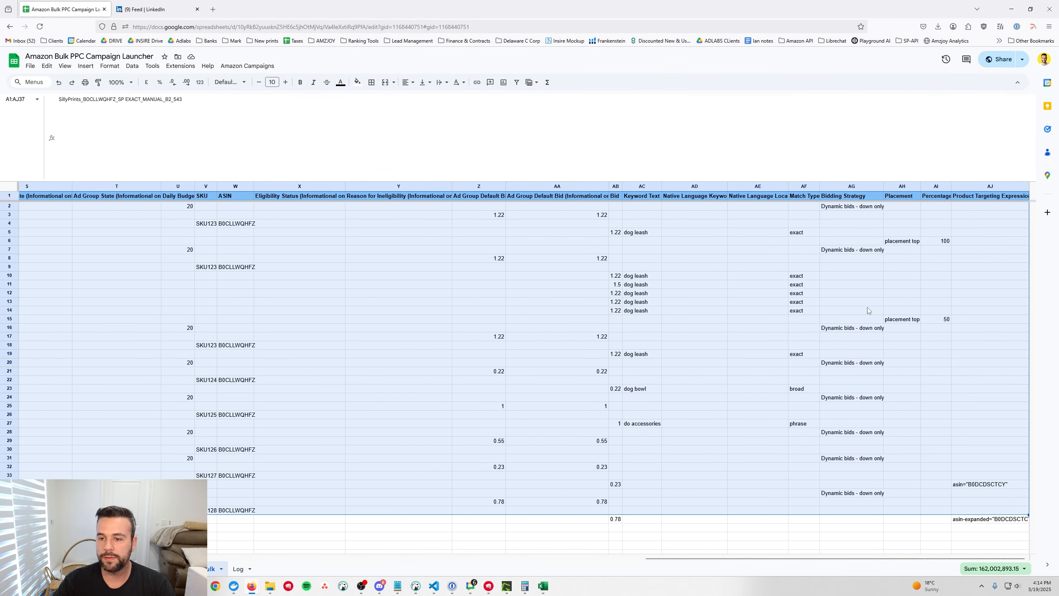
{"action": "left_click", "coordinate": [848, 196]}
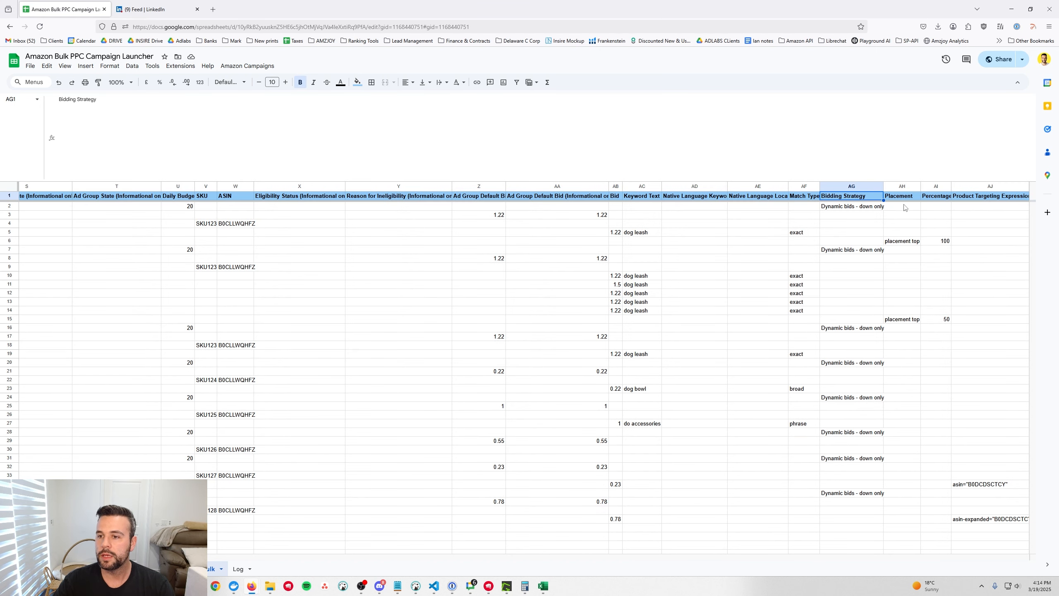
{"action": "left_click_drag", "start_coordinate": [901, 200], "coordinate": [984, 521]}
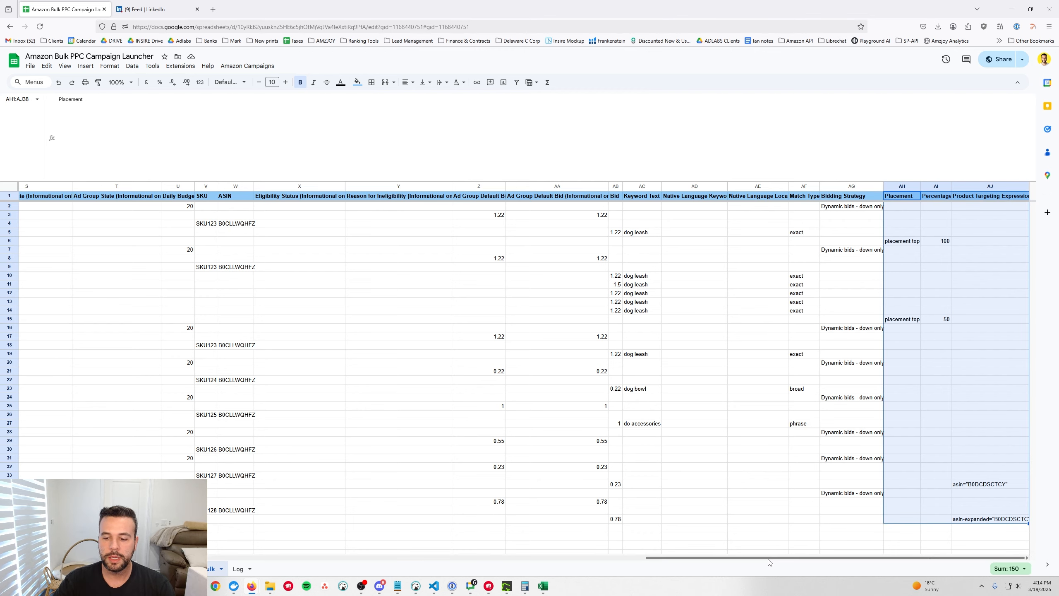
{"action": "left_click_drag", "start_coordinate": [778, 559], "coordinate": [305, 568]}
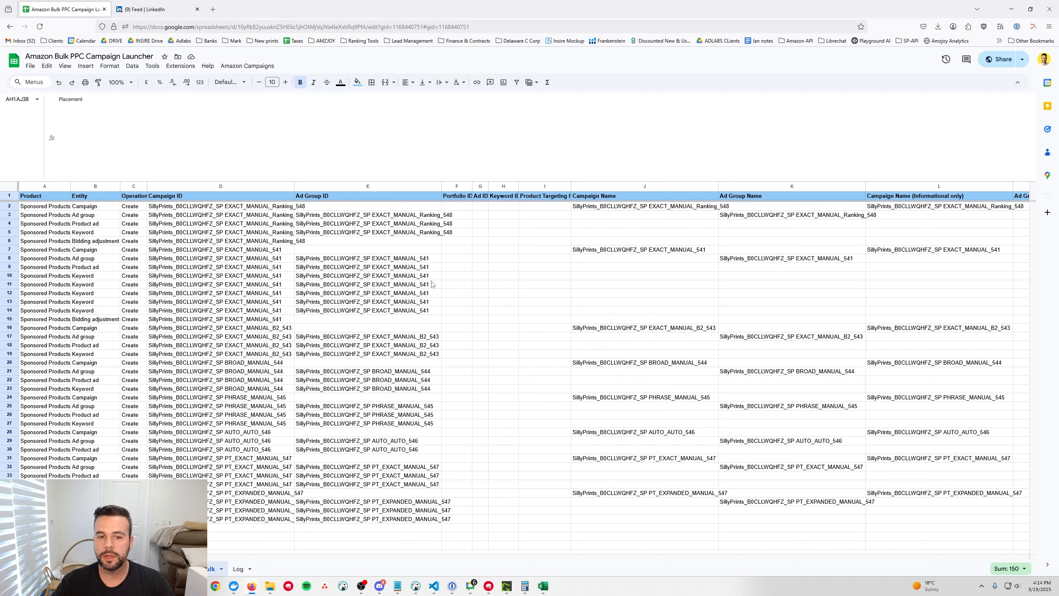
{"action": "left_click", "coordinate": [324, 286]}
{"action": "key", "text": "ctrl+a"}
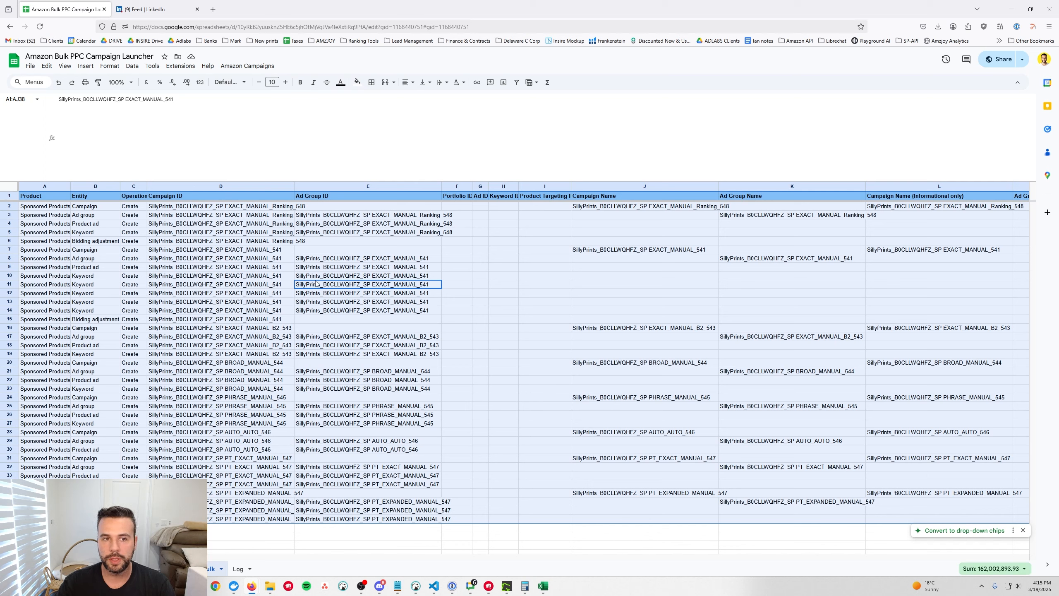
Run Step 4: Download Bulk Sheet and open the new Amazon Bulk Sheet spreadsheet
{"action": "left_click", "coordinate": [247, 66]}
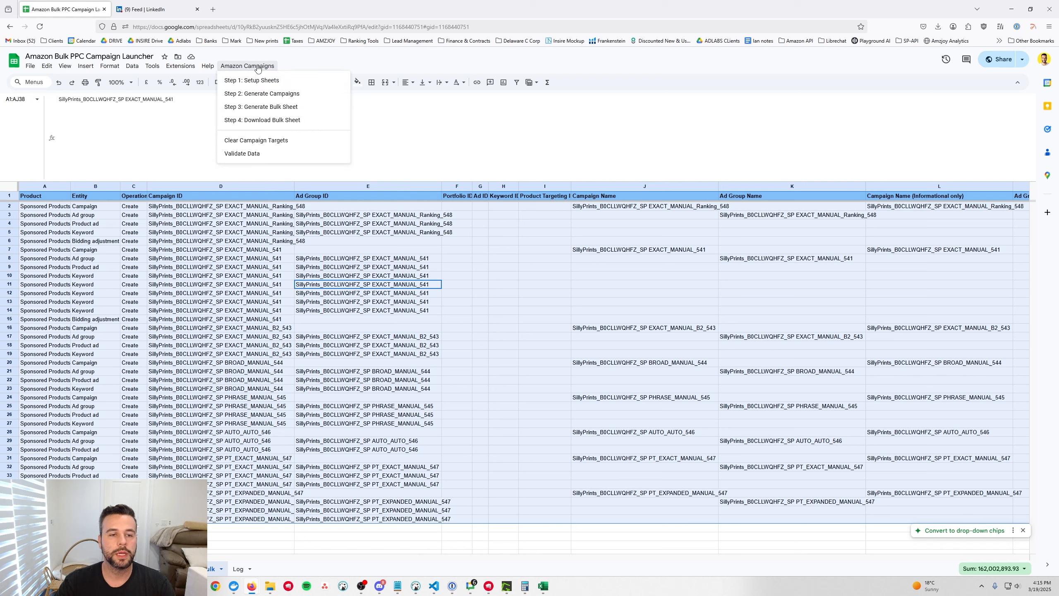
{"action": "left_click", "coordinate": [308, 120]}
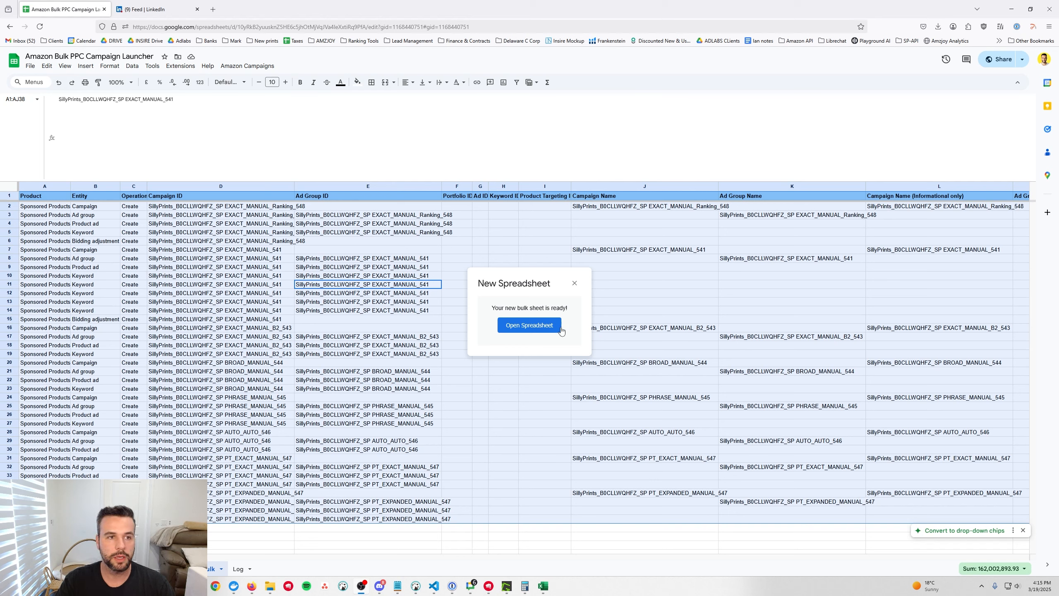
{"action": "left_click", "coordinate": [533, 329]}
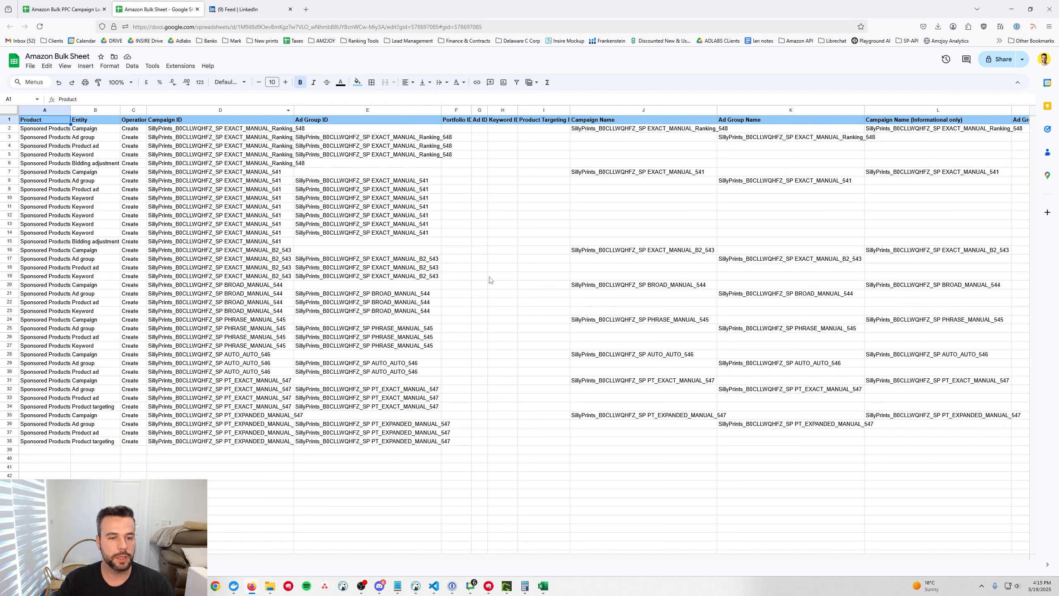
Download the Amazon Bulk Sheet as a Microsoft Excel (.xlsx) file
{"action": "left_click", "coordinate": [30, 67]}
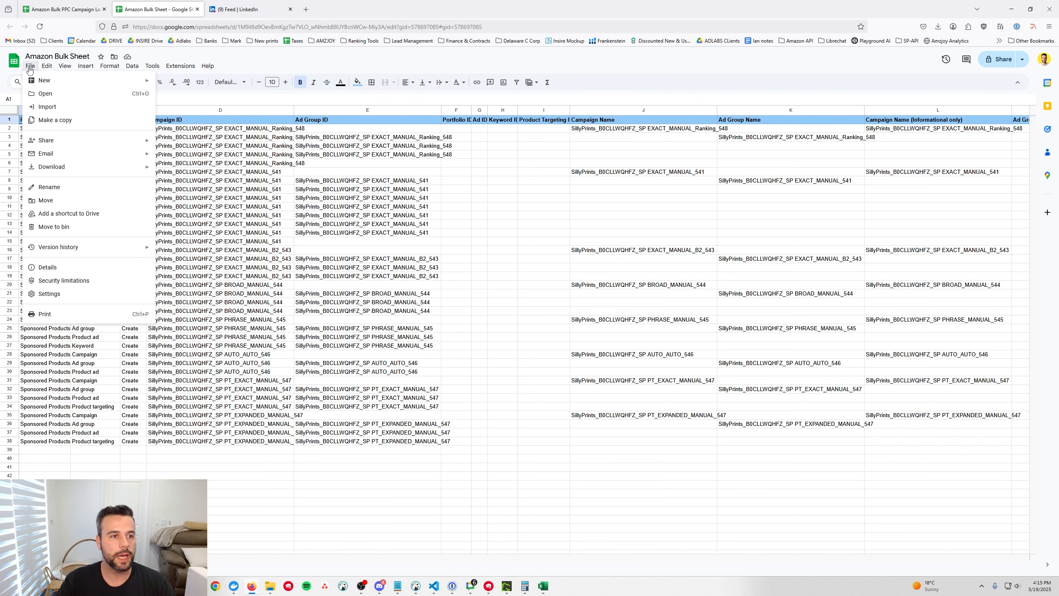
{"action": "mouse_move", "coordinate": [125, 167]}
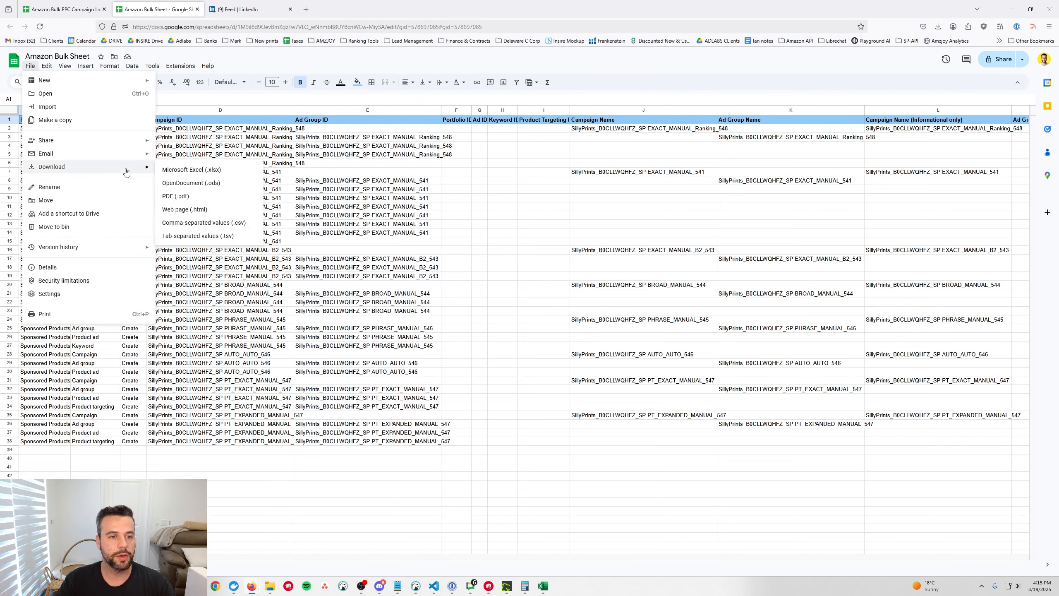
{"action": "left_click", "coordinate": [216, 171]}
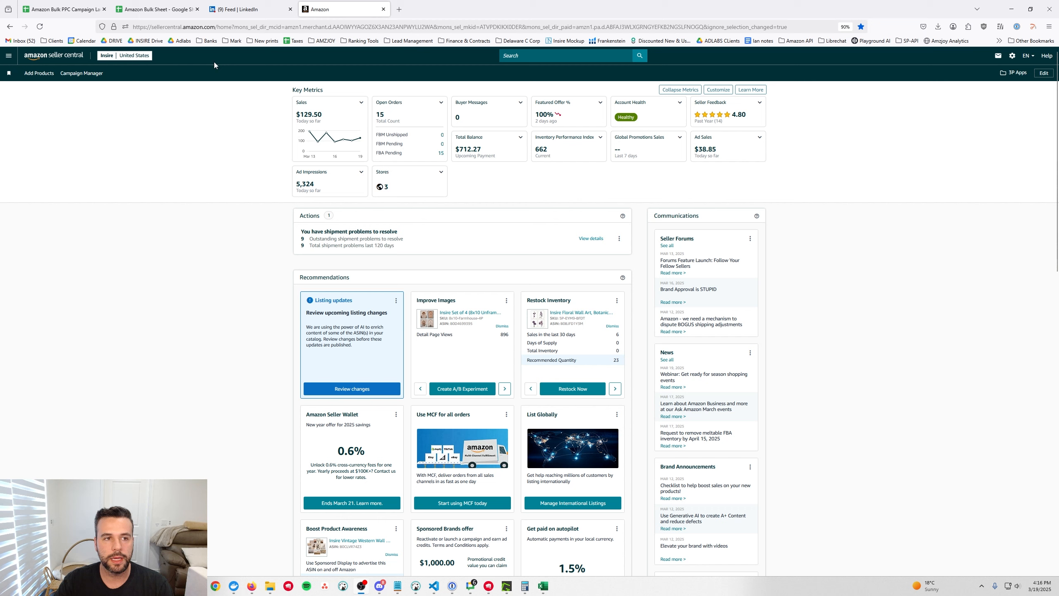
Go from Campaign Manager to Sponsored ads > Bulk operations, then open and cancel the file picker
{"action": "left_click", "coordinate": [303, 124]}
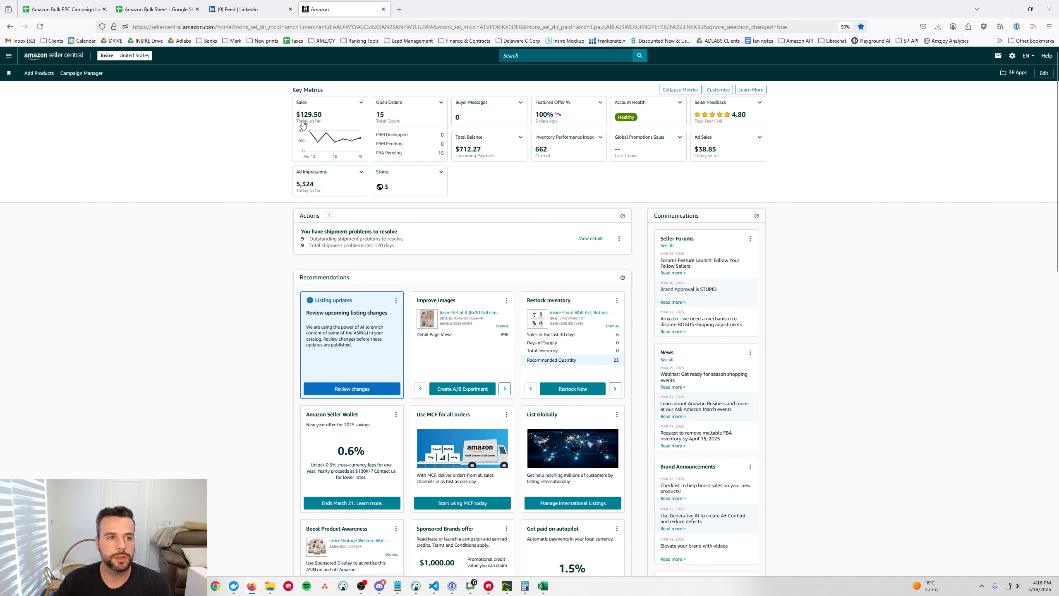
{"action": "left_click", "coordinate": [90, 74]}
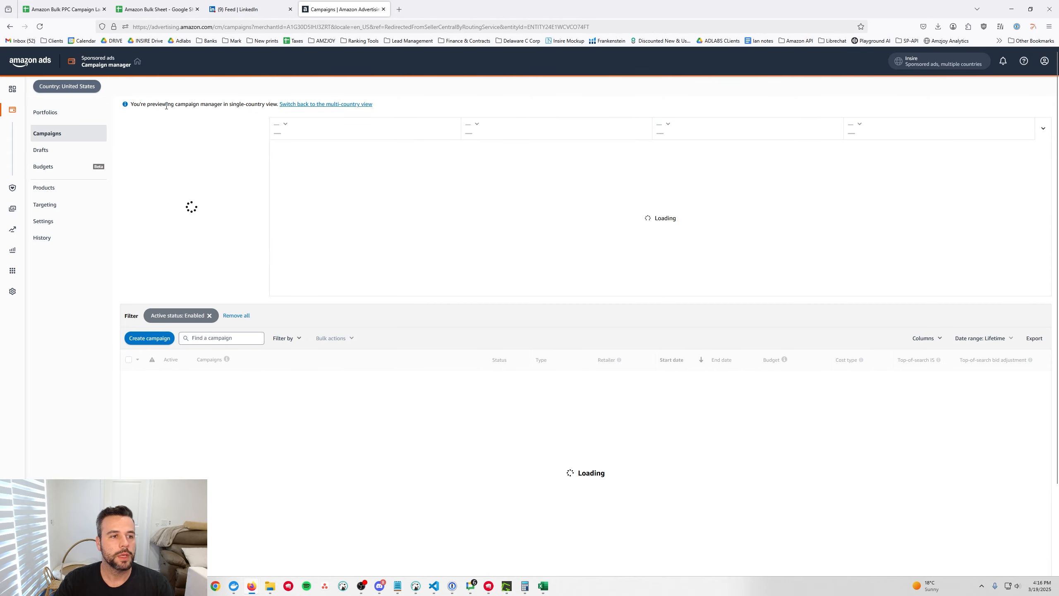
{"action": "mouse_move", "coordinate": [42, 115]}
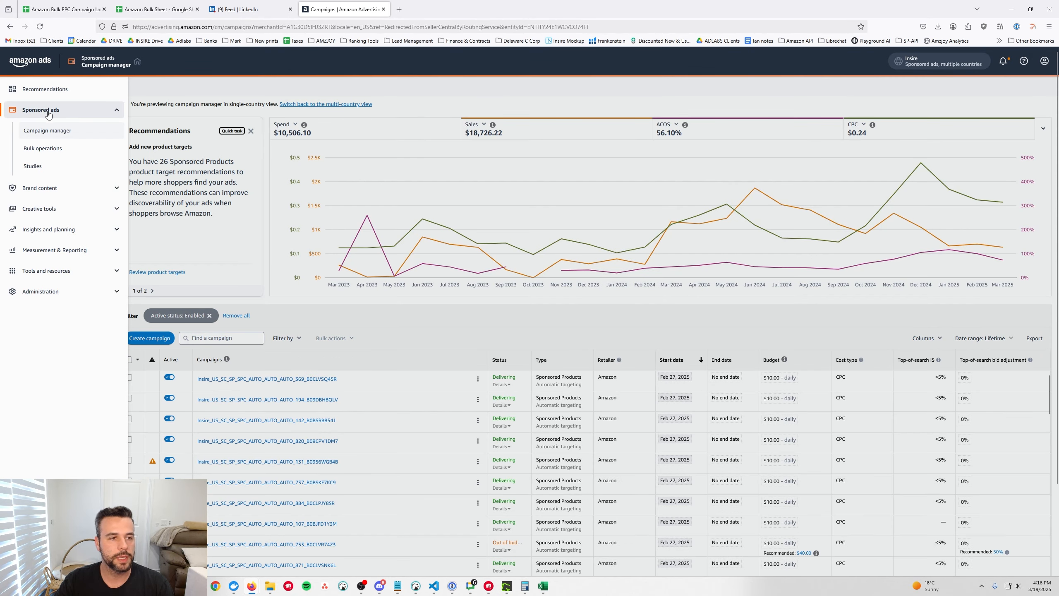
{"action": "left_click", "coordinate": [66, 149]}
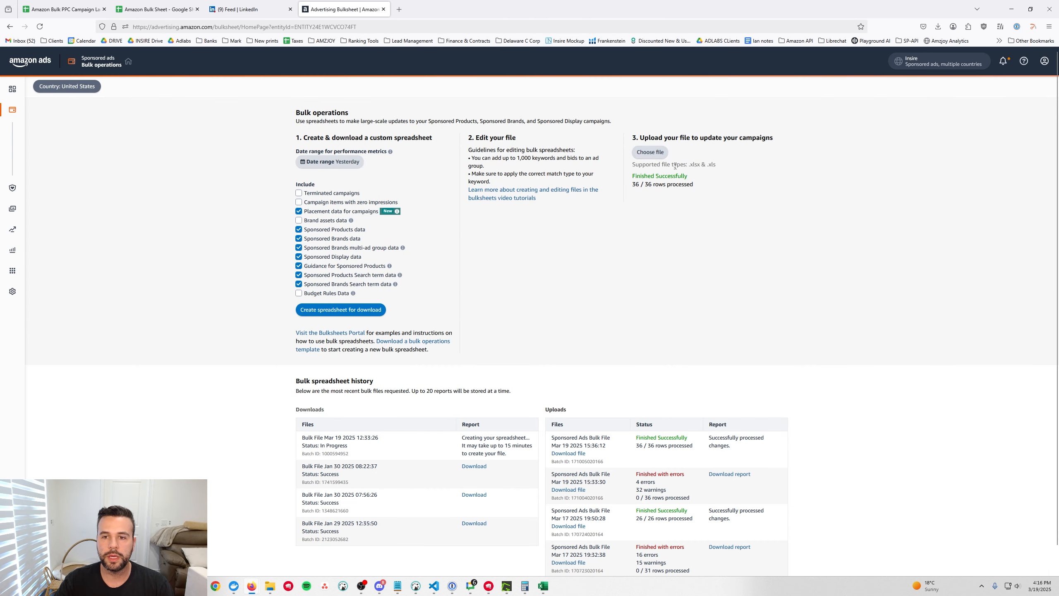
{"action": "left_click", "coordinate": [652, 153]}
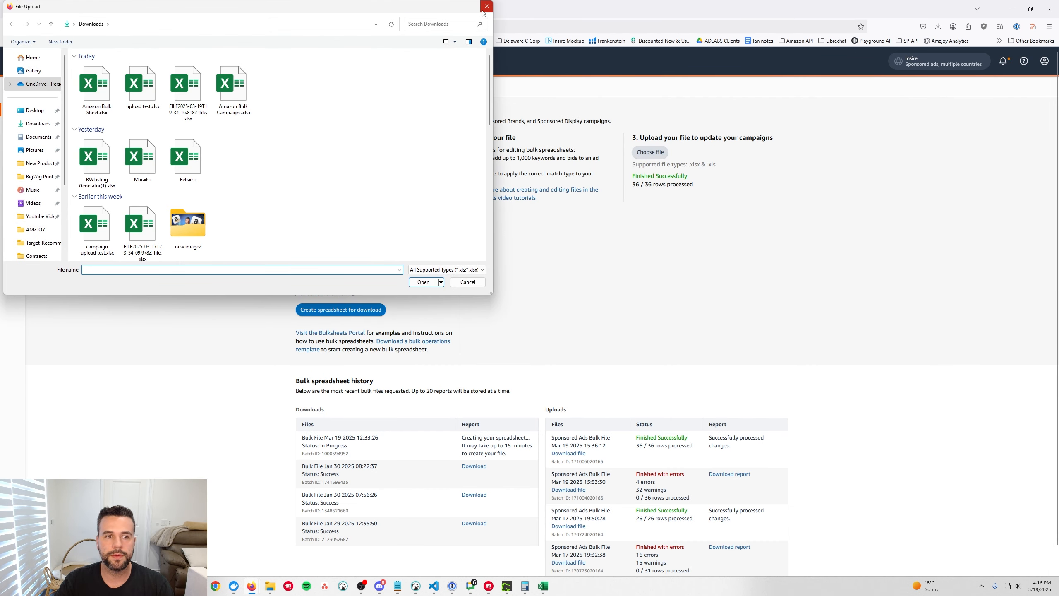
{"action": "left_click", "coordinate": [484, 9]}
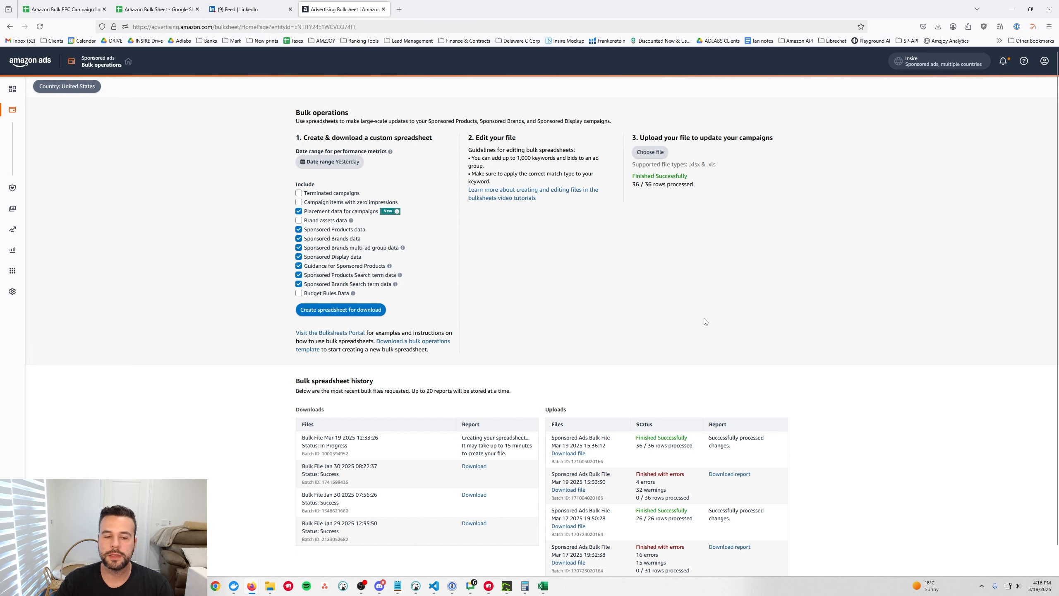